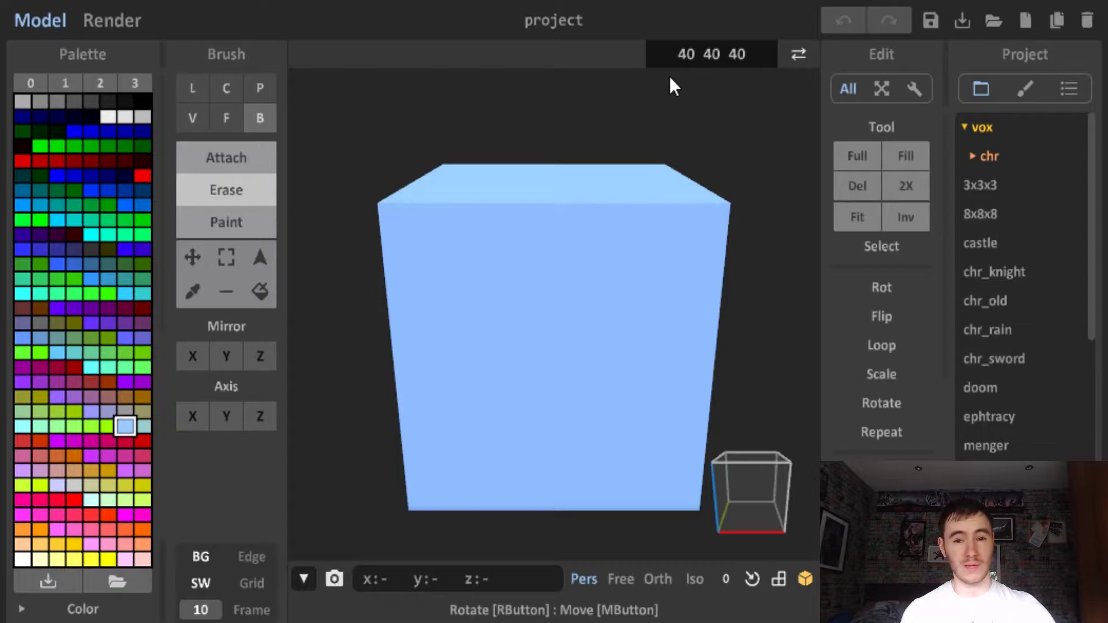
Set the model volume size to 100 100 100
{"action": "scroll", "coordinate": [470, 240], "scroll_direction": "down", "scroll_amount": 2}
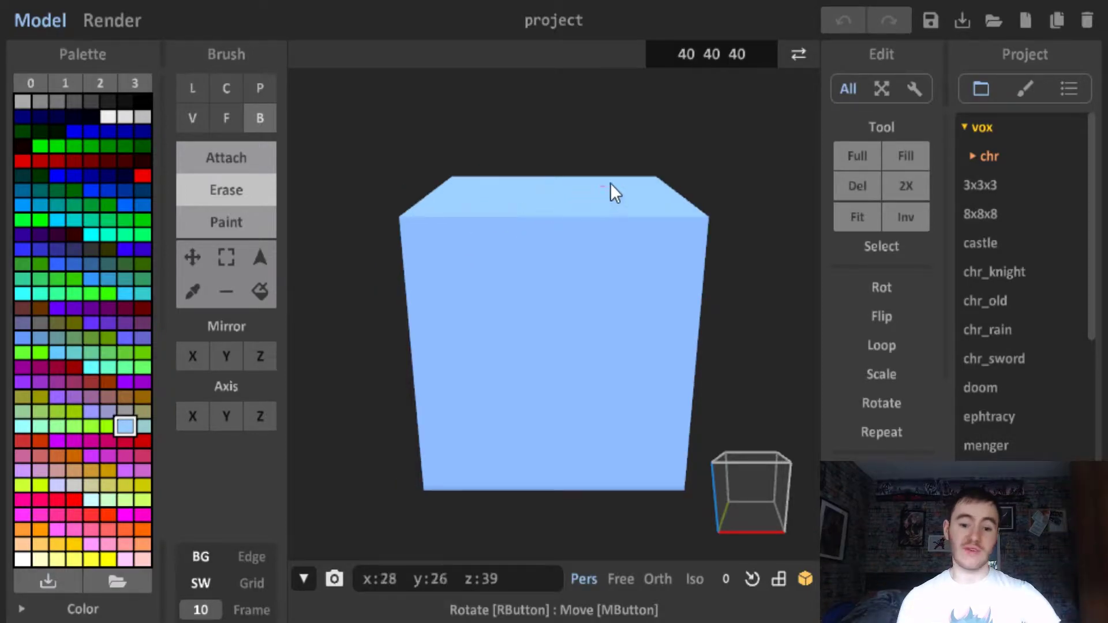
{"action": "left_click", "coordinate": [686, 53]}
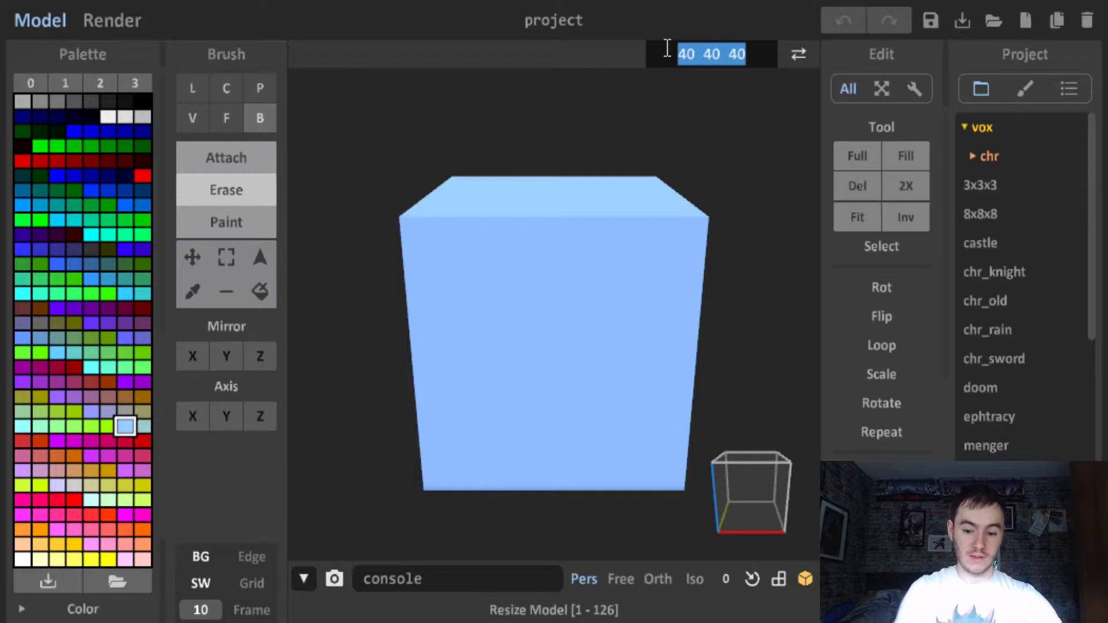
{"action": "type", "text": "100 100 100"}
{"action": "key", "text": "Return"}
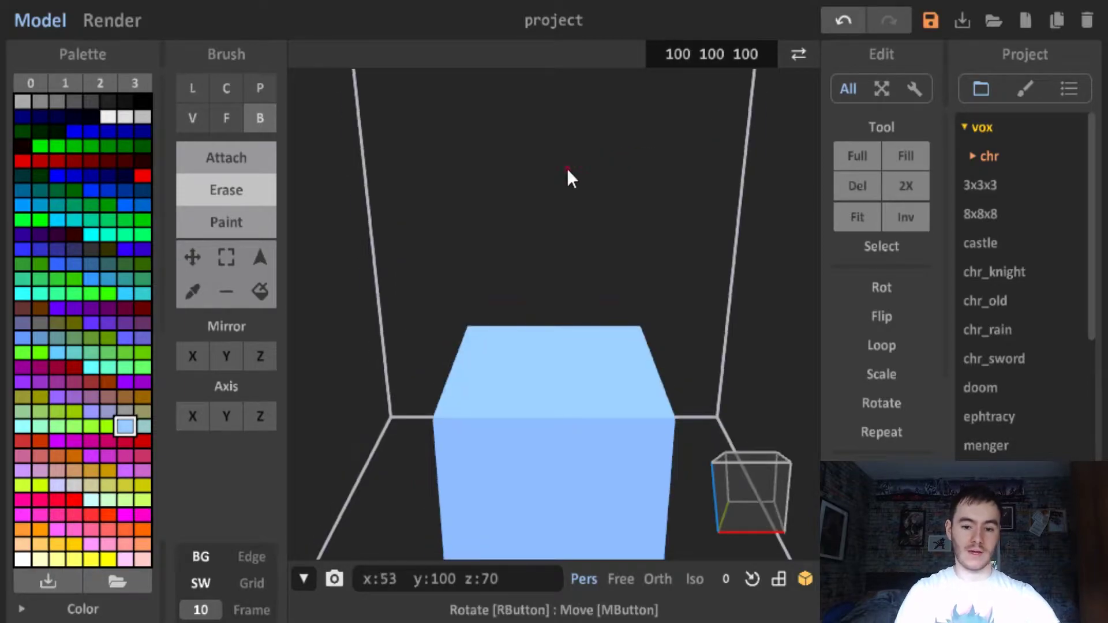
Extrude the blue cube's faces until it fills the whole 100×100×100 volume
{"action": "scroll", "coordinate": [527, 297], "scroll_direction": "down", "scroll_amount": 3}
{"action": "right_click_drag", "start_coordinate": [527, 297], "coordinate": [554, 282]}
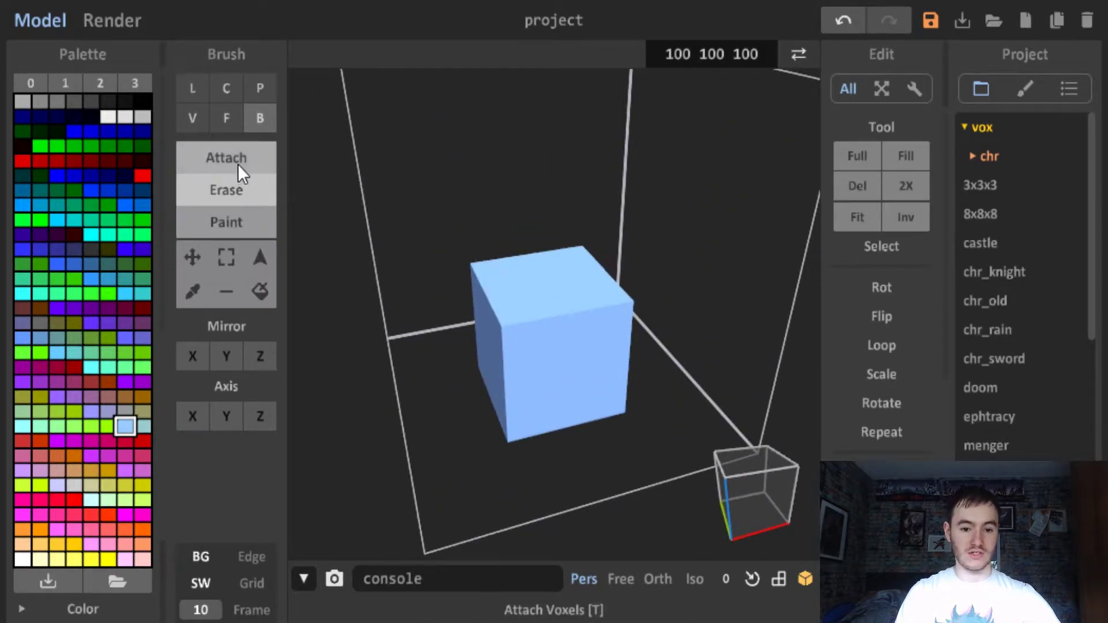
{"action": "left_click", "coordinate": [225, 117]}
{"action": "left_click_drag", "start_coordinate": [508, 257], "coordinate": [546, 23]}
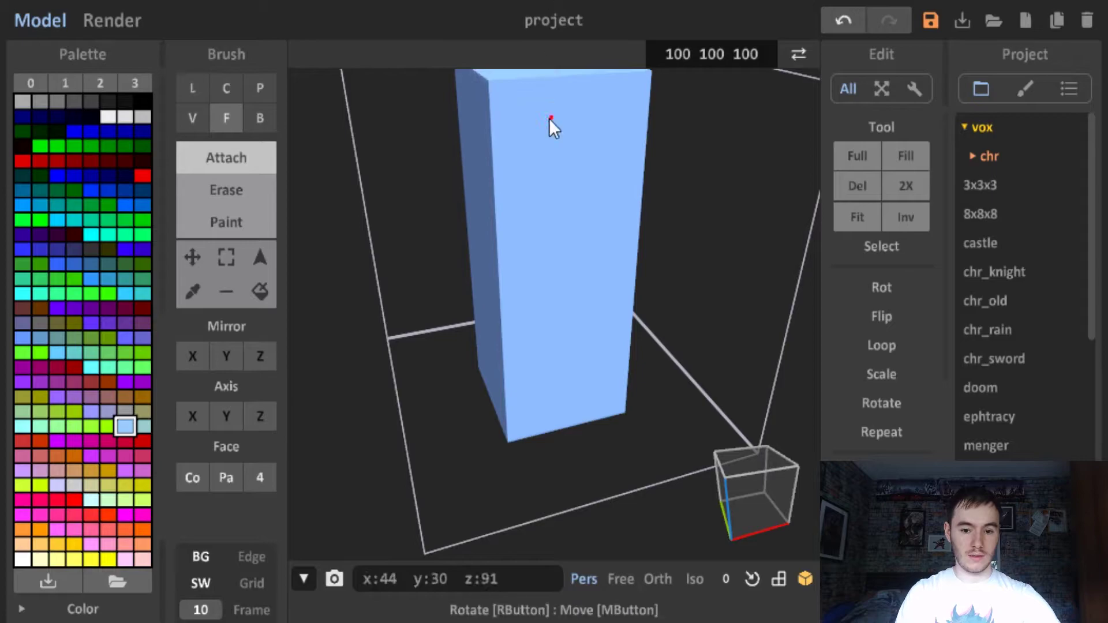
{"action": "right_click_drag", "start_coordinate": [551, 124], "coordinate": [264, 288]}
{"action": "left_click", "coordinate": [259, 118]}
{"action": "mouse_move", "coordinate": [404, 288]}
{"action": "right_mouse_down"}
{"action": "mouse_move", "coordinate": [466, 411]}
{"action": "mouse_move", "coordinate": [515, 297]}
{"action": "mouse_move", "coordinate": [512, 138]}
{"action": "mouse_move", "coordinate": [608, 357]}
{"action": "right_mouse_up"}
{"action": "key", "text": "ctrl+z"}
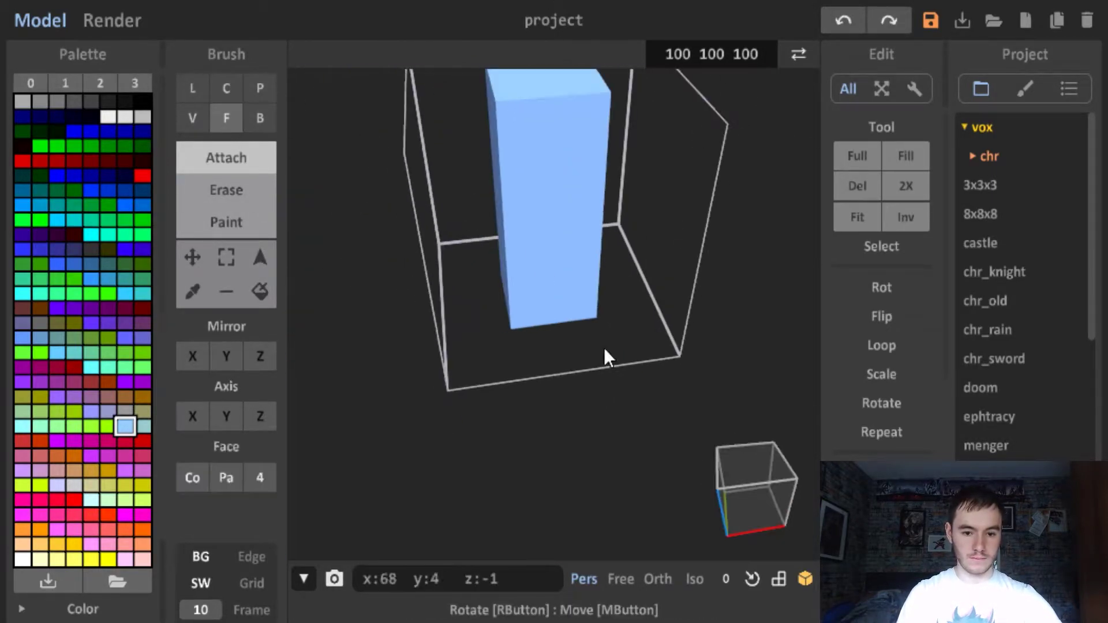
{"action": "left_click_drag", "start_coordinate": [607, 357], "coordinate": [643, 181]}
{"action": "right_click_drag", "start_coordinate": [576, 168], "coordinate": [552, 163]}
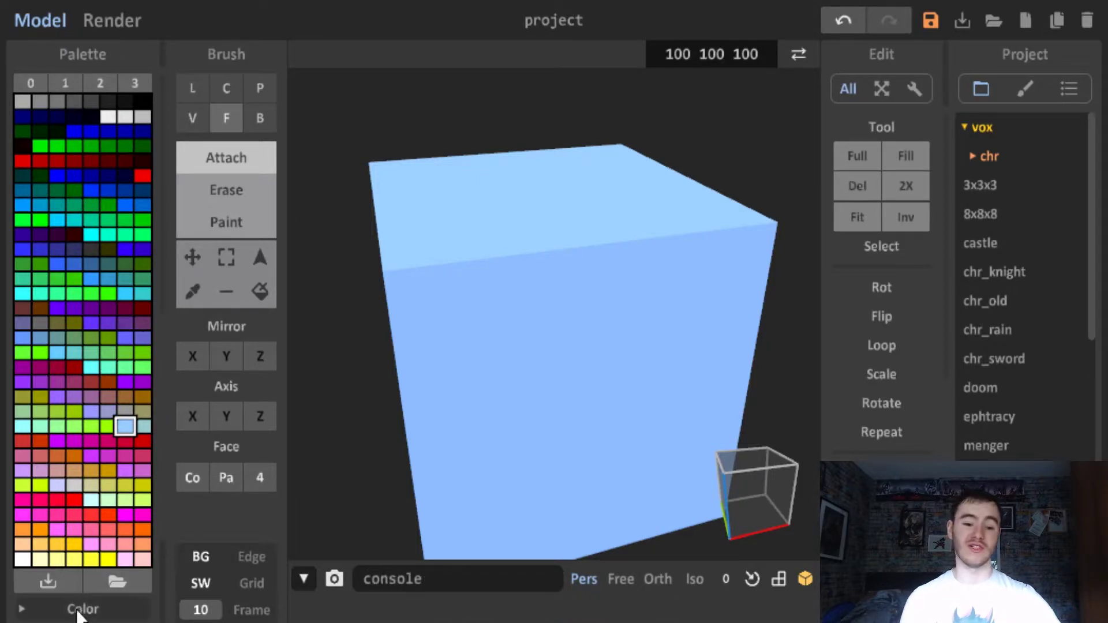
Switch to Default Palette 3 and make its first swatch dark red (75 10 10)
{"action": "left_click", "coordinate": [139, 90]}
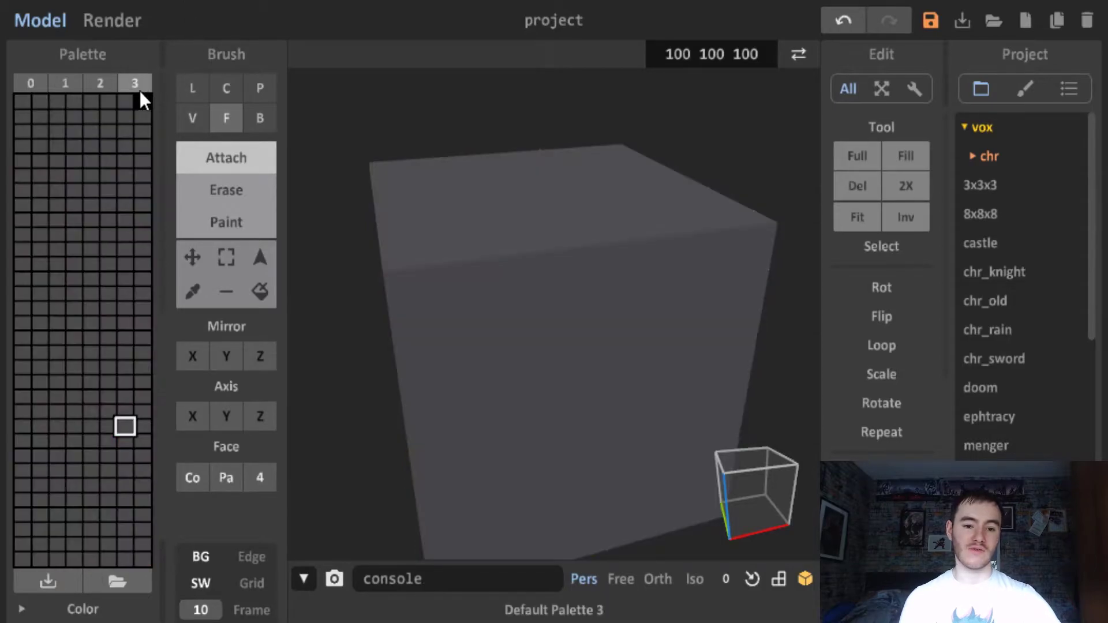
{"action": "left_click", "coordinate": [23, 103]}
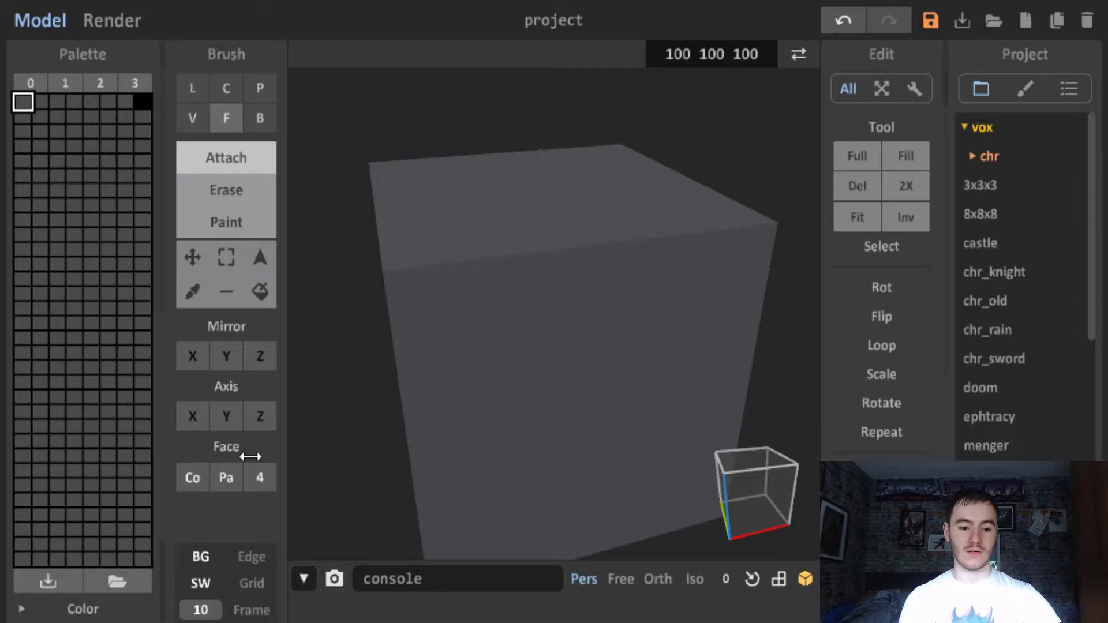
{"action": "left_click", "coordinate": [39, 616]}
{"action": "left_click_drag", "start_coordinate": [70, 556], "coordinate": [136, 557]}
Paint the entire connected cube dark red with the Paint fill tool
{"action": "left_click", "coordinate": [259, 230]}
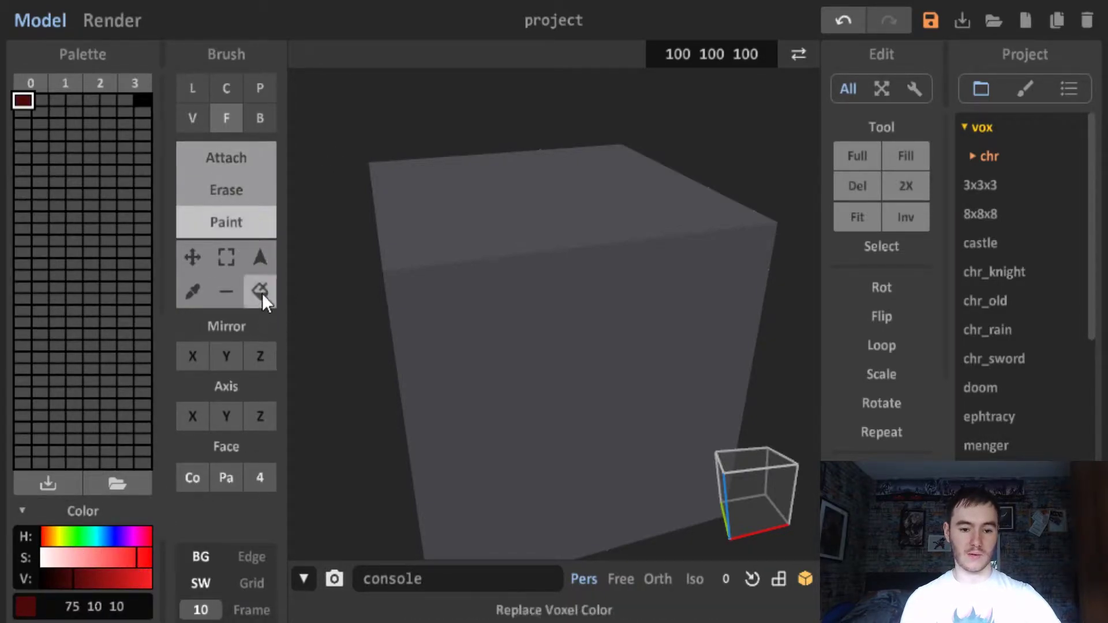
{"action": "left_click", "coordinate": [261, 291]}
{"action": "left_click", "coordinate": [487, 283]}
{"action": "mouse_move", "coordinate": [475, 243]}
{"action": "right_mouse_down"}
{"action": "mouse_move", "coordinate": [594, 207]}
{"action": "mouse_move", "coordinate": [542, 242]}
{"action": "mouse_move", "coordinate": [489, 233]}
{"action": "right_mouse_up"}
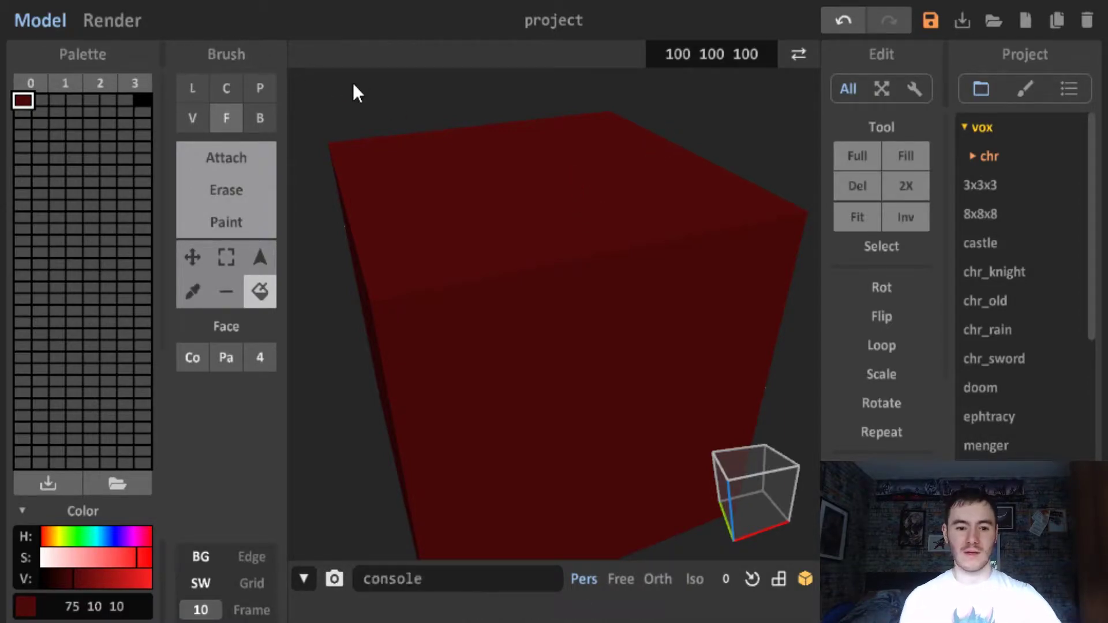
In World mode, drop the red cube onto the ground with Move > Ground
{"action": "scroll", "coordinate": [605, 168], "scroll_direction": "down", "scroll_amount": 5}
{"action": "scroll", "coordinate": [602, 183], "scroll_direction": "up", "scroll_amount": 3}
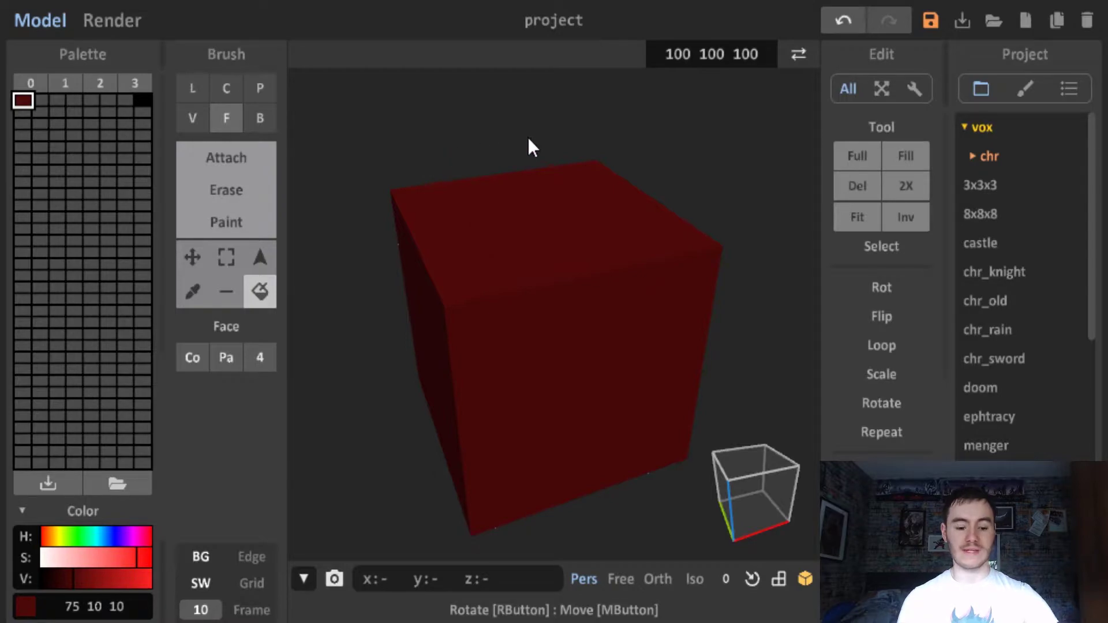
{"action": "key", "text": "Tab"}
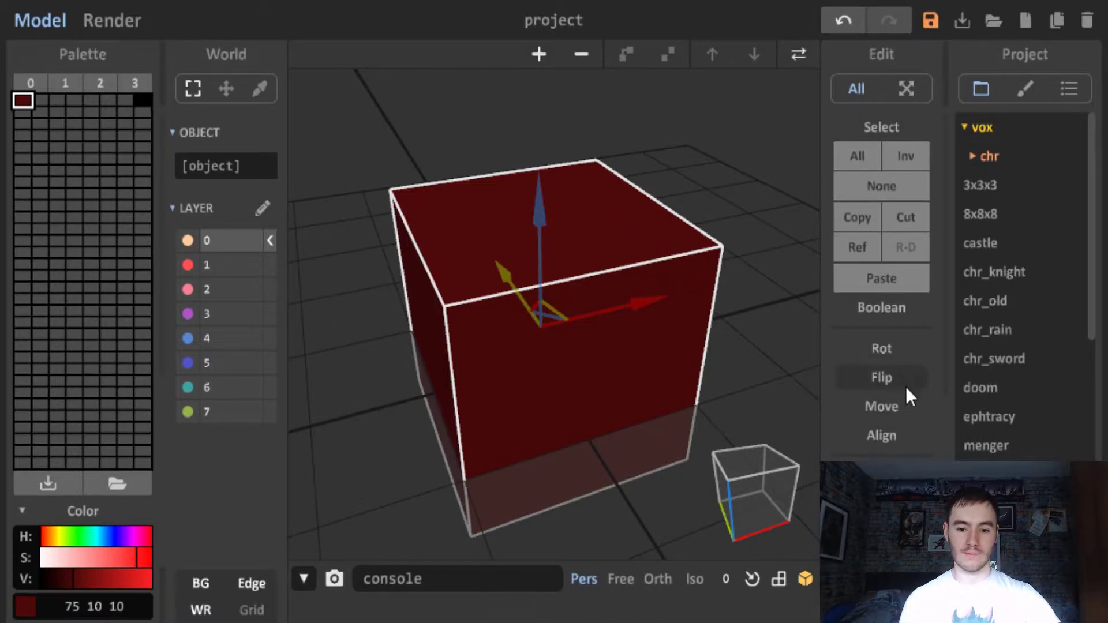
{"action": "left_click", "coordinate": [909, 404]}
{"action": "left_click", "coordinate": [882, 494]}
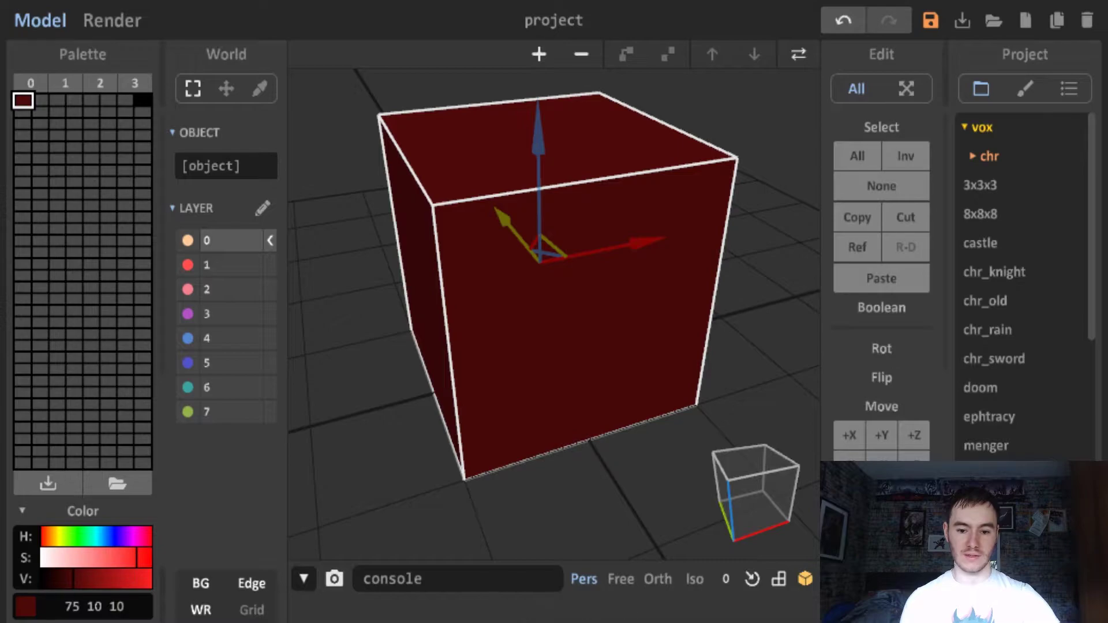
Name the object RedBlock and rename layer 0 to Redblock
{"action": "scroll", "coordinate": [882, 289], "scroll_direction": "down", "scroll_amount": 1}
{"action": "right_click_drag", "start_coordinate": [779, 323], "coordinate": [216, 252]}
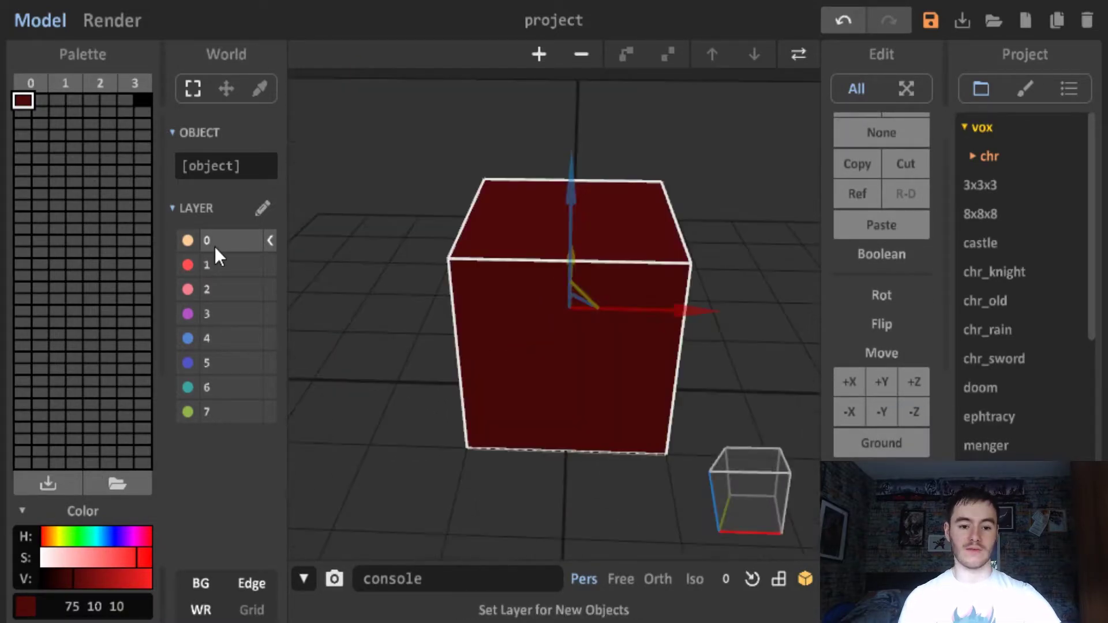
{"action": "left_click", "coordinate": [228, 171]}
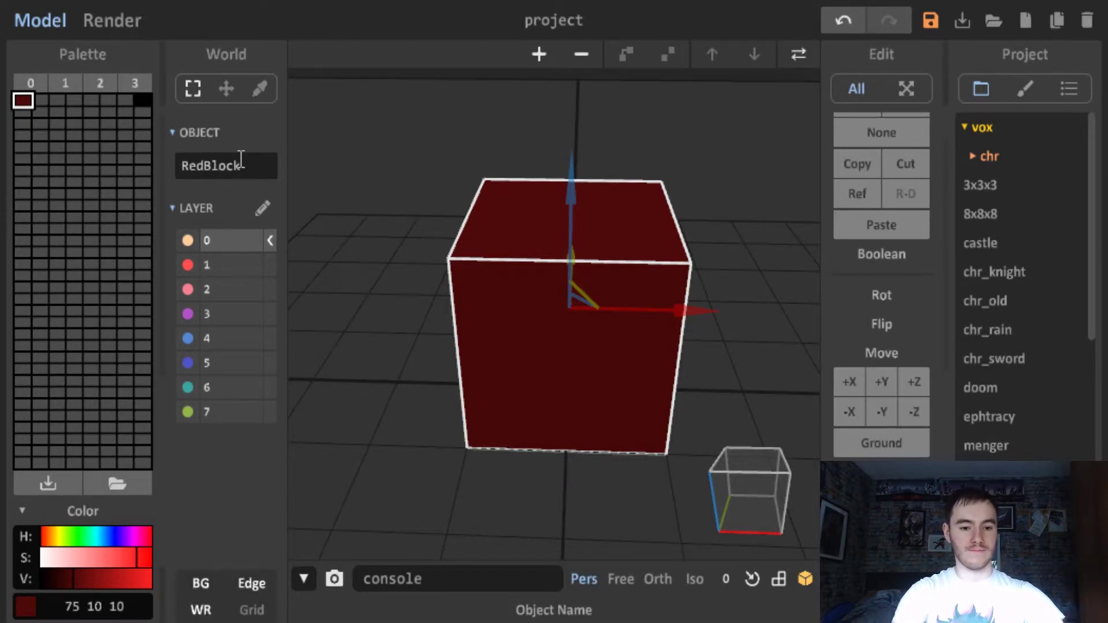
{"action": "left_click", "coordinate": [262, 208]}
{"action": "left_click", "coordinate": [222, 241]}
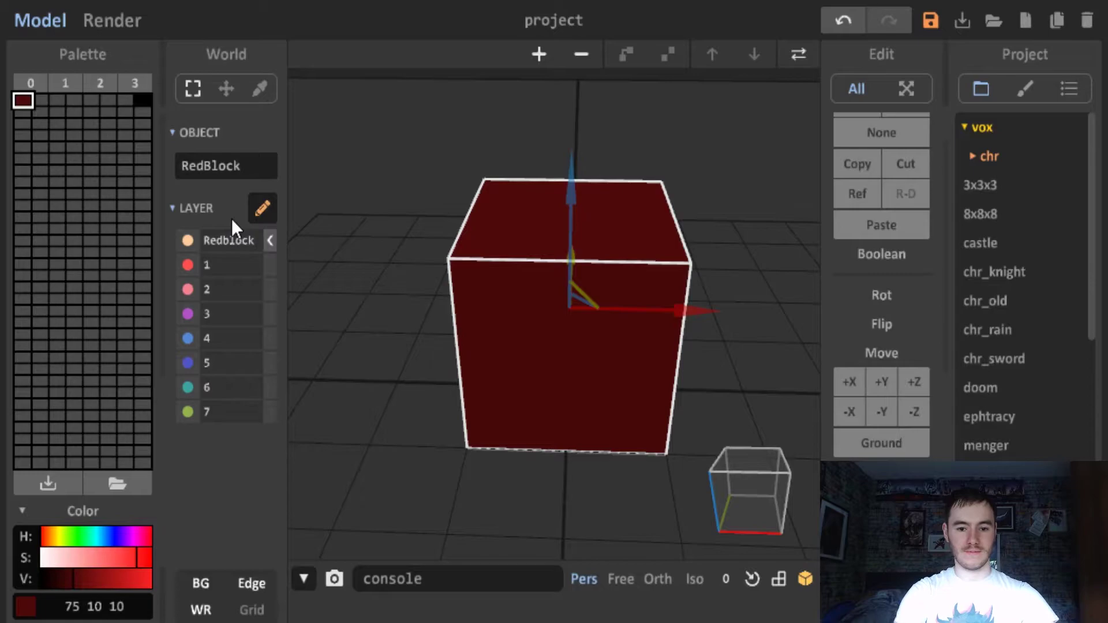
{"action": "left_click", "coordinate": [424, 321]}
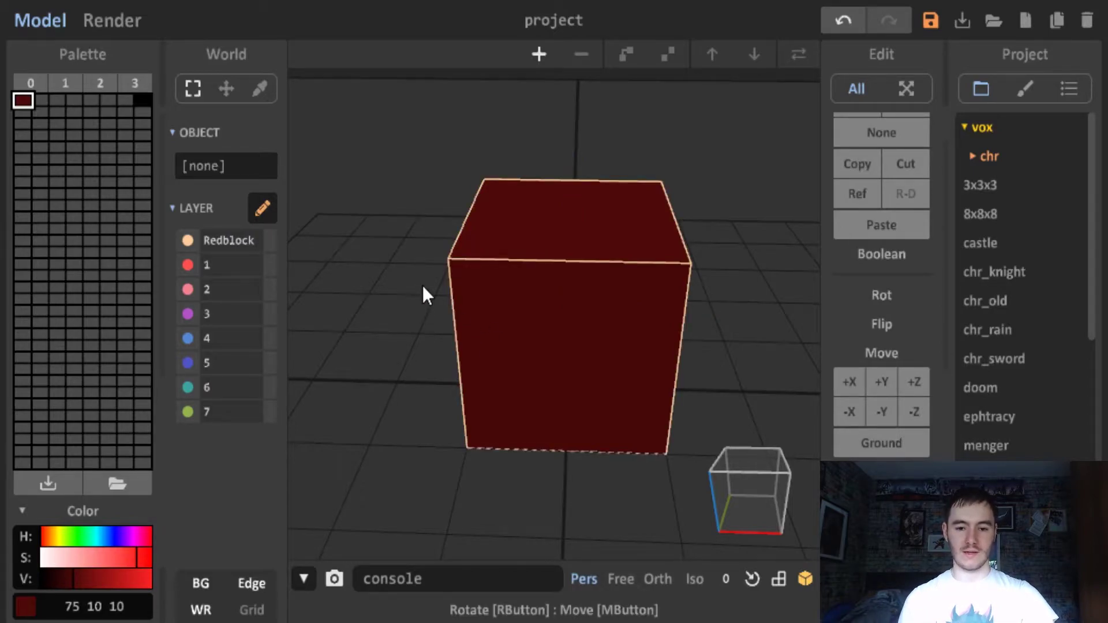
{"action": "key", "text": "ctrl+z"}
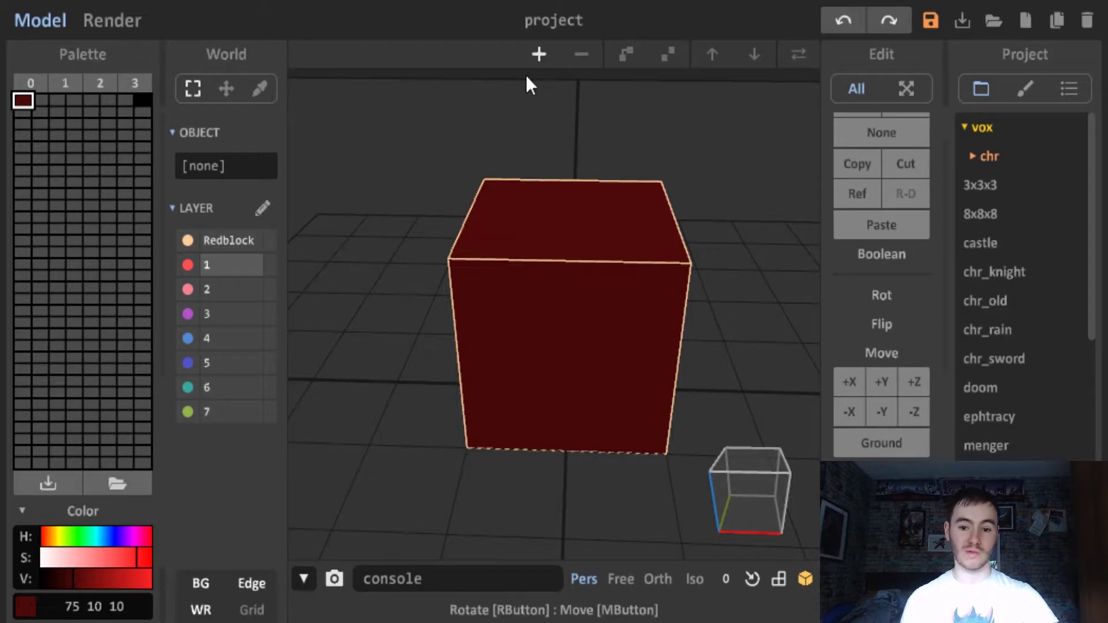
Add a new empty object on layer 1 and move it left beside the red cube
{"action": "left_click", "coordinate": [540, 63]}
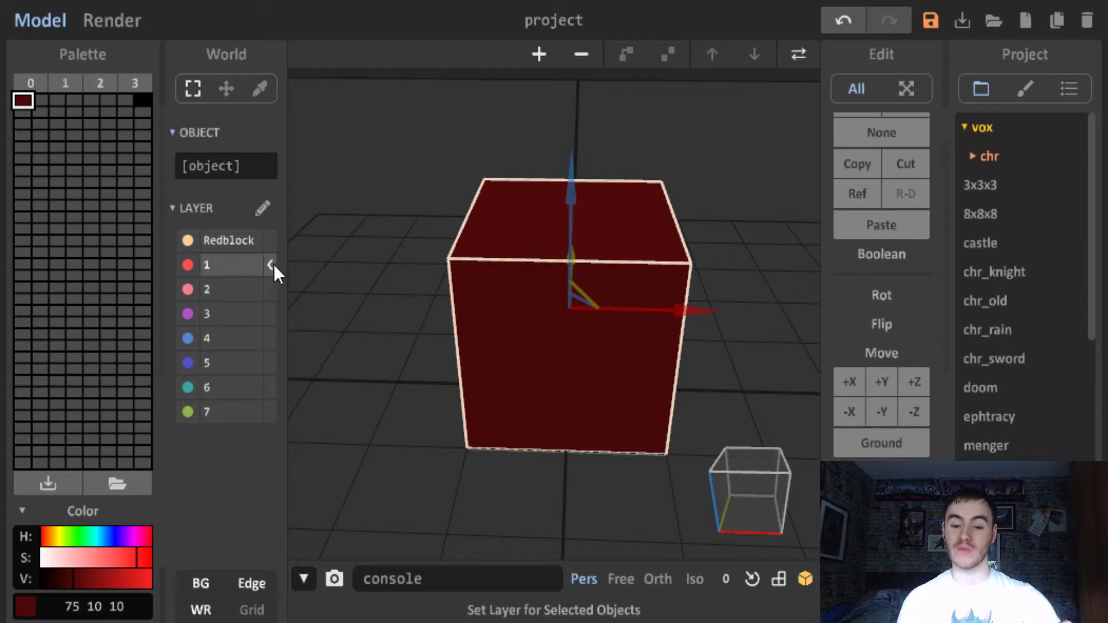
{"action": "left_click_drag", "start_coordinate": [686, 309], "coordinate": [442, 320]}
{"action": "left_click", "coordinate": [520, 232]}
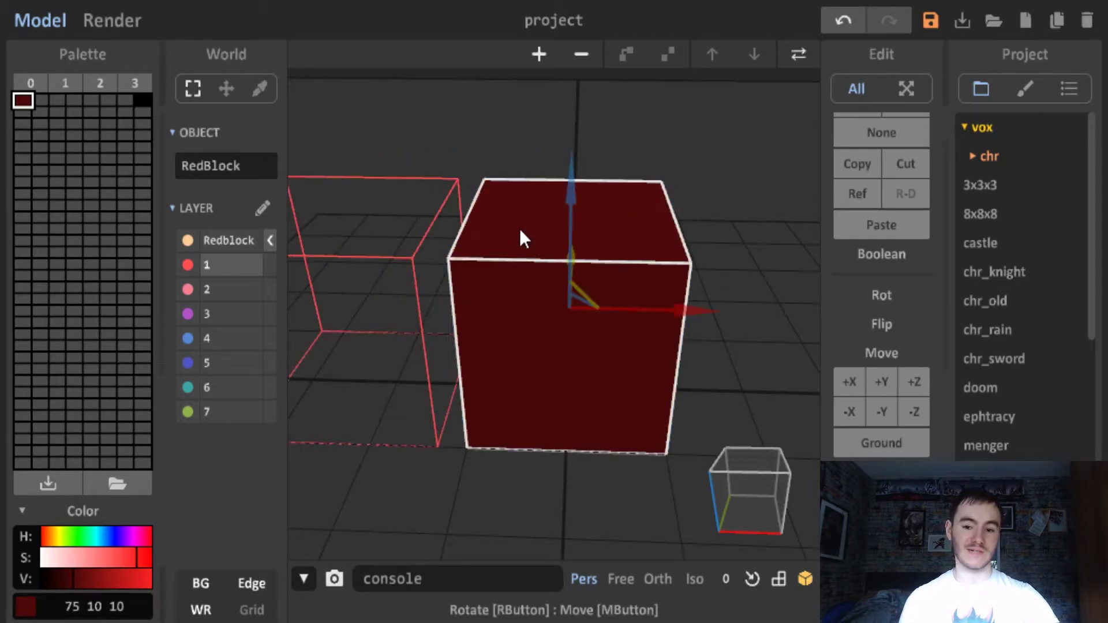
{"action": "left_click", "coordinate": [360, 255]}
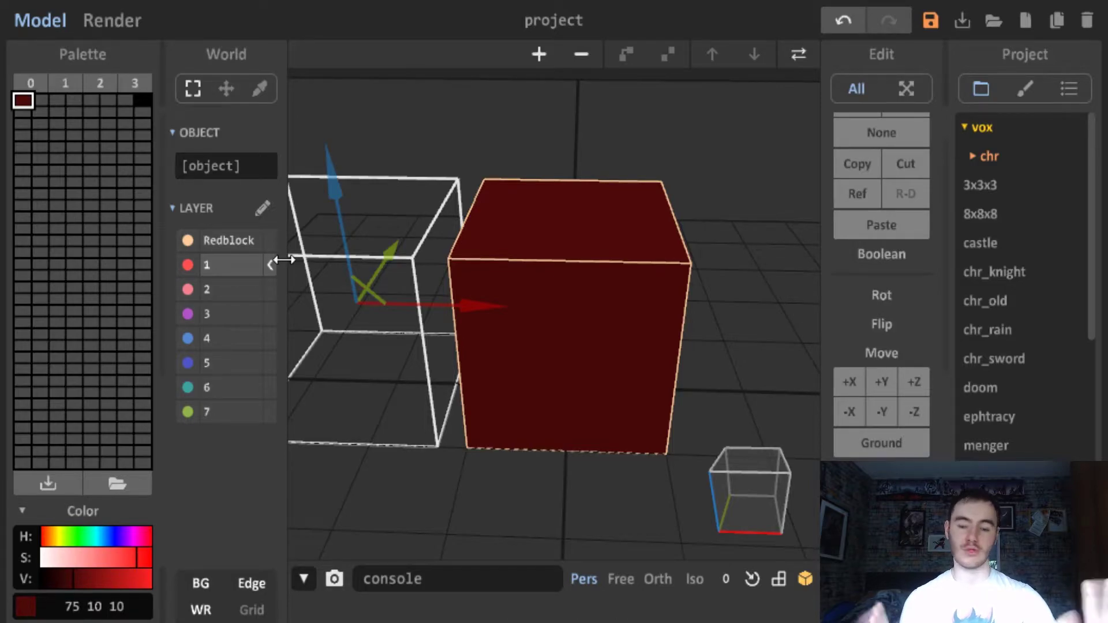
Name the new object Blueblock and open it for voxel editing
{"action": "left_click", "coordinate": [882, 443]}
{"action": "left_click", "coordinate": [236, 165]}
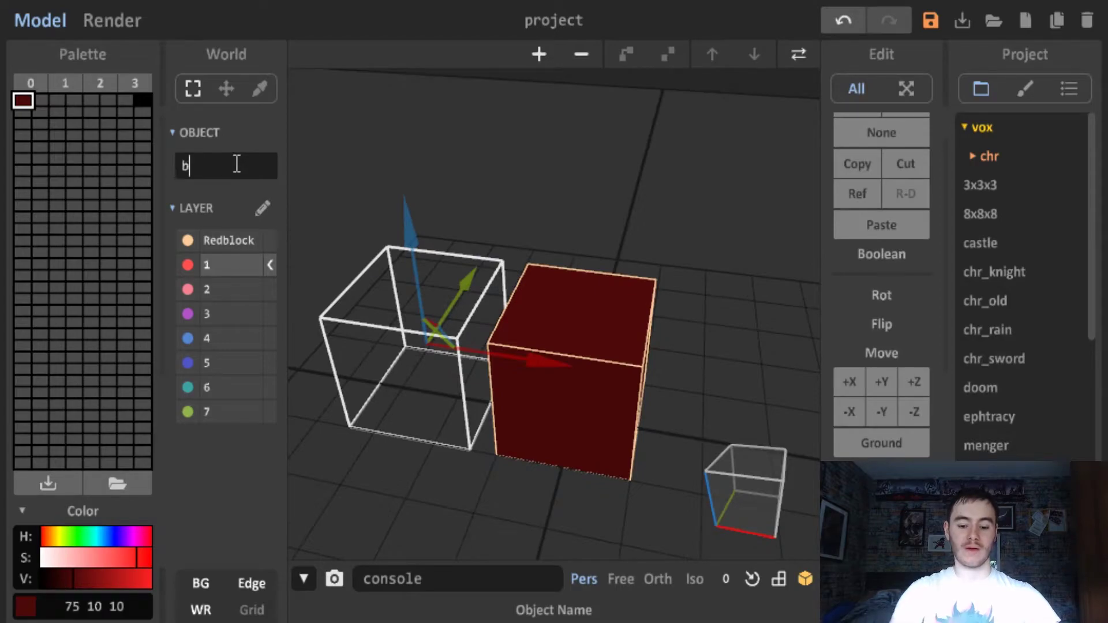
{"action": "type", "text": "Blue"}
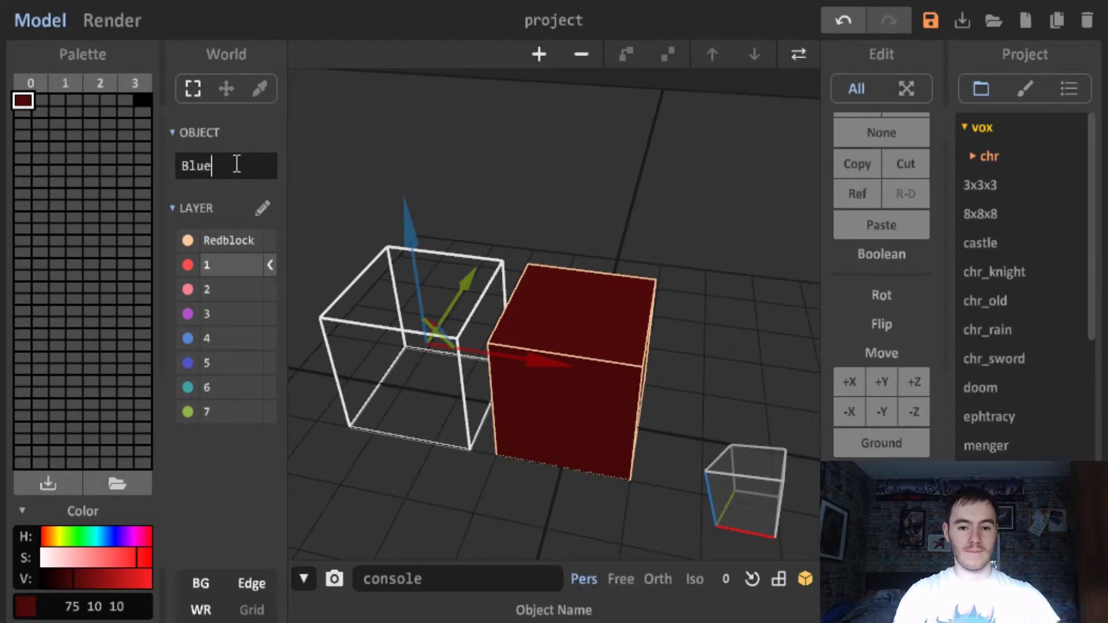
{"action": "type", "text": "block"}
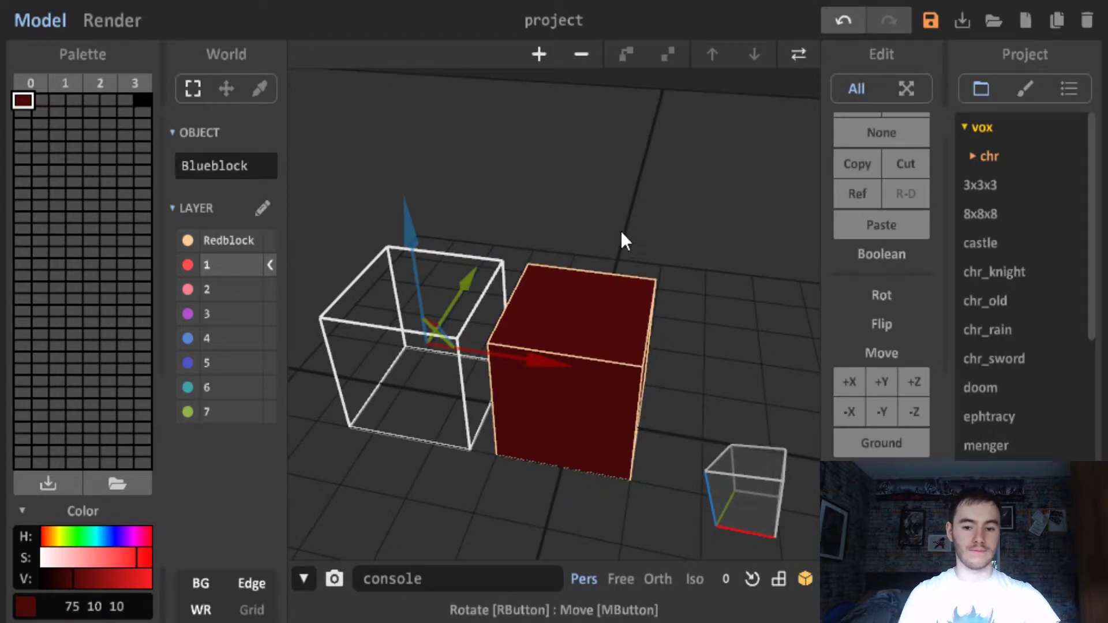
{"action": "key", "text": "Tab"}
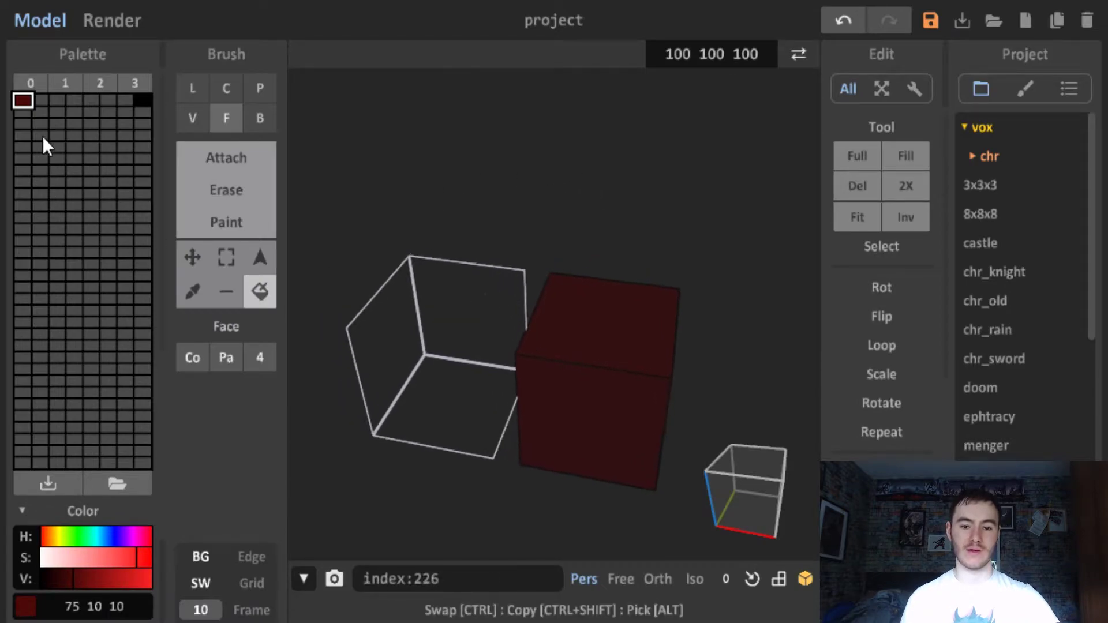
Make the second palette swatch dark blue (29 24 75) and fill the Blueblock volume with it
{"action": "left_click", "coordinate": [41, 102]}
{"action": "left_click", "coordinate": [116, 532]}
{"action": "left_click", "coordinate": [115, 555]}
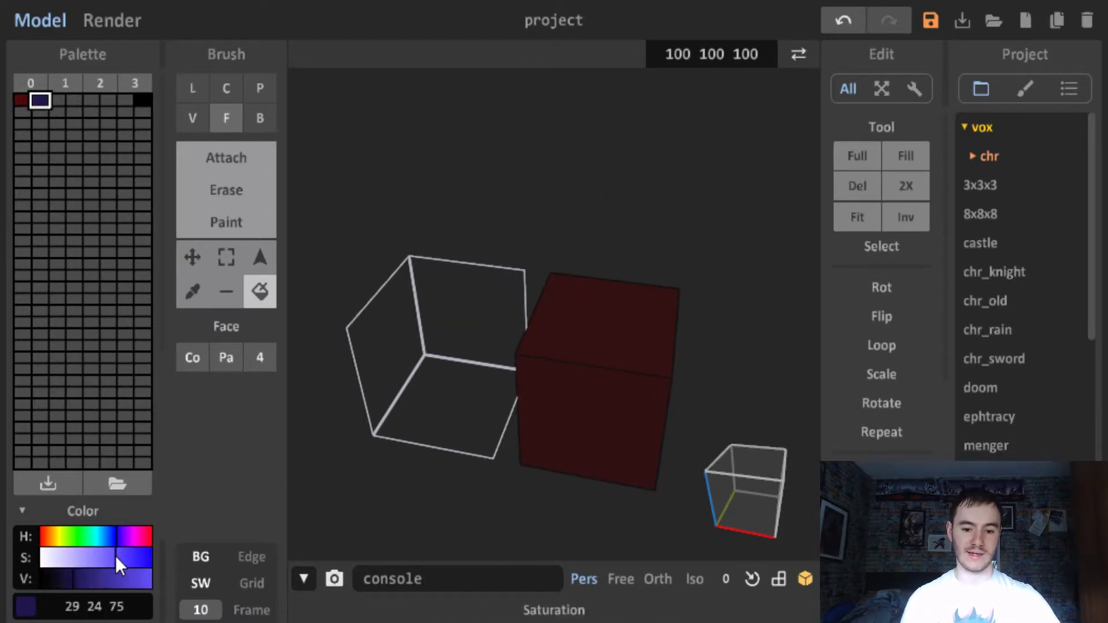
{"action": "left_click", "coordinate": [235, 170]}
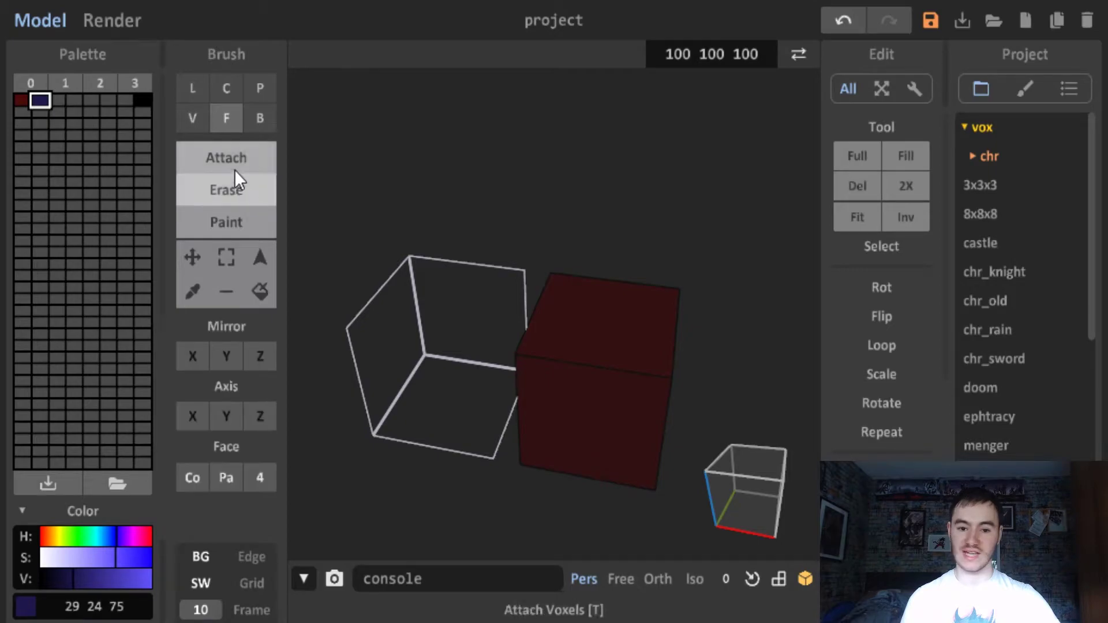
{"action": "left_click_drag", "start_coordinate": [486, 410], "coordinate": [480, 173]}
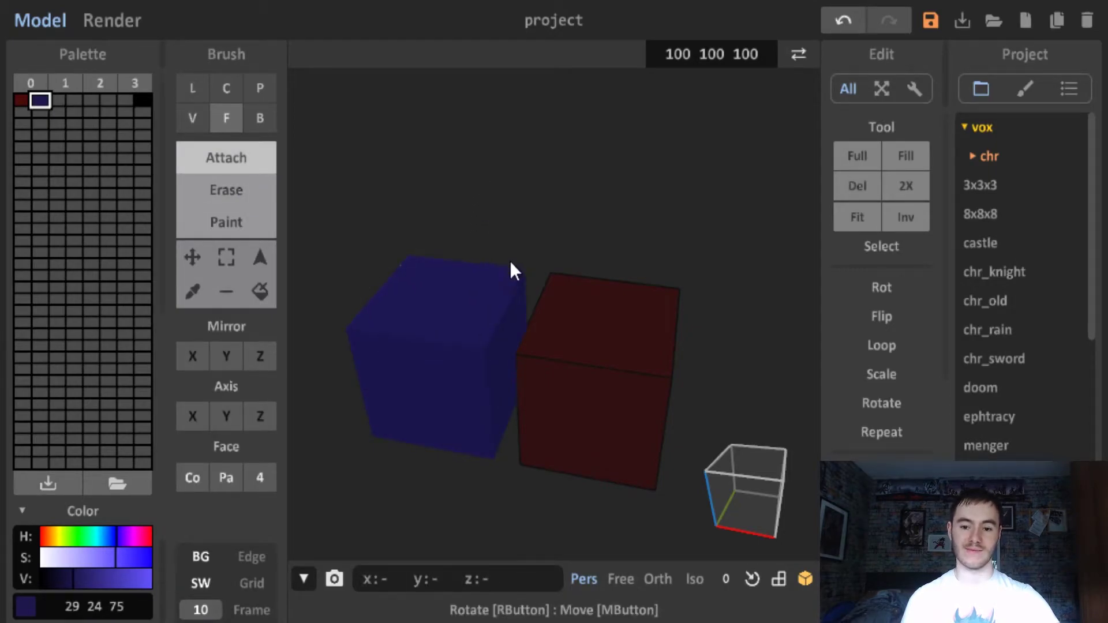
{"action": "key", "text": "Tab"}
Rename layer 1 to BlueBloc
{"action": "left_click", "coordinate": [598, 240]}
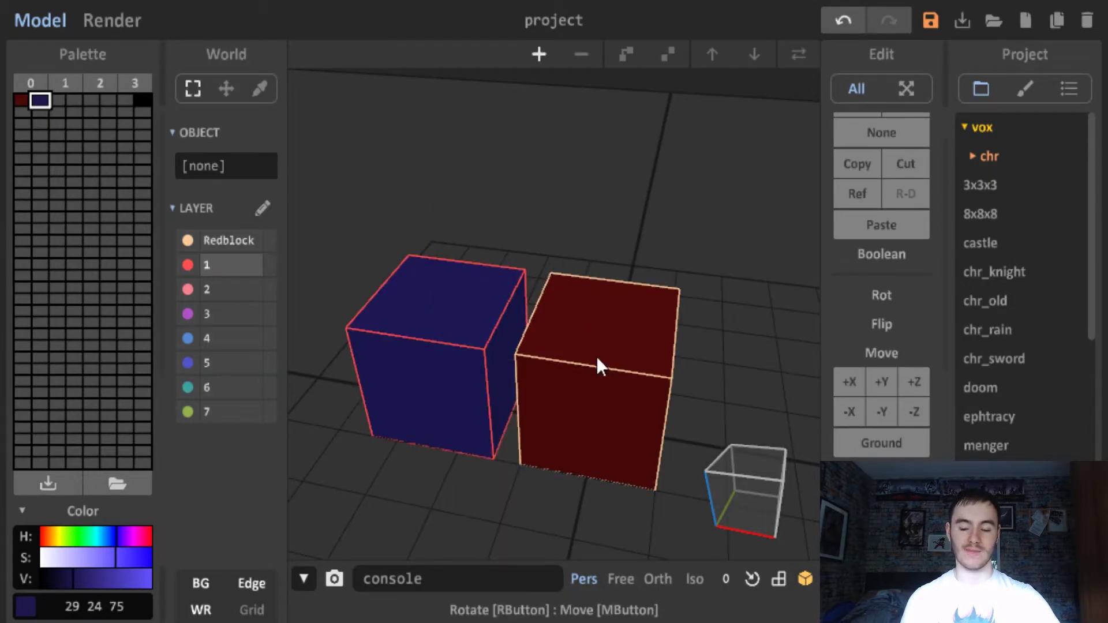
{"action": "middle_click_drag", "start_coordinate": [597, 355], "coordinate": [641, 311]}
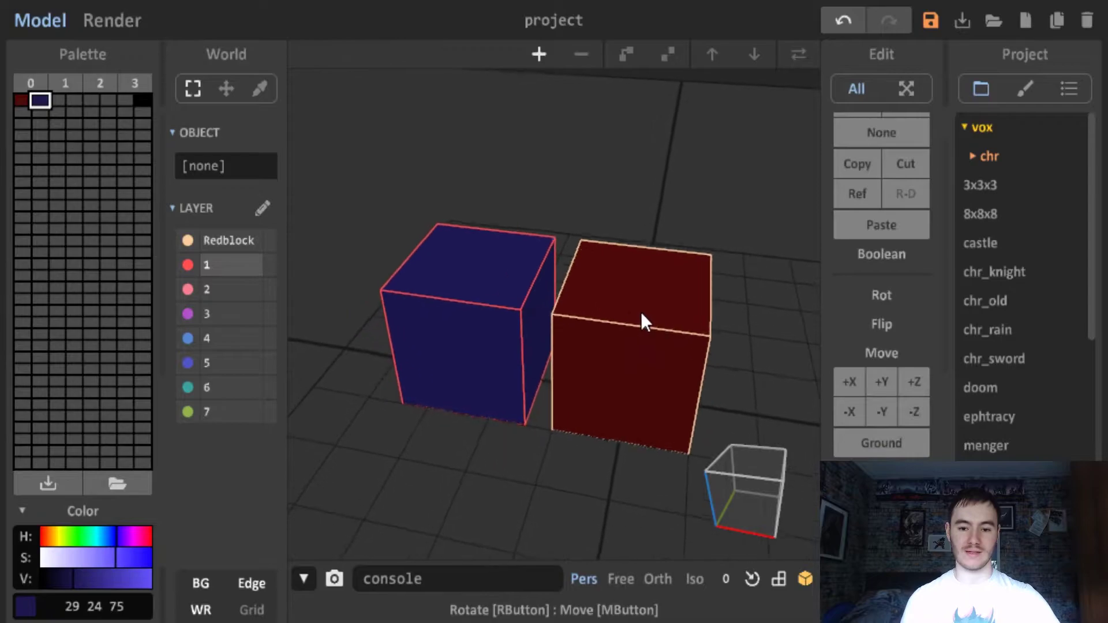
{"action": "double_click", "coordinate": [211, 269]}
{"action": "type", "text": "BlueBloc"}
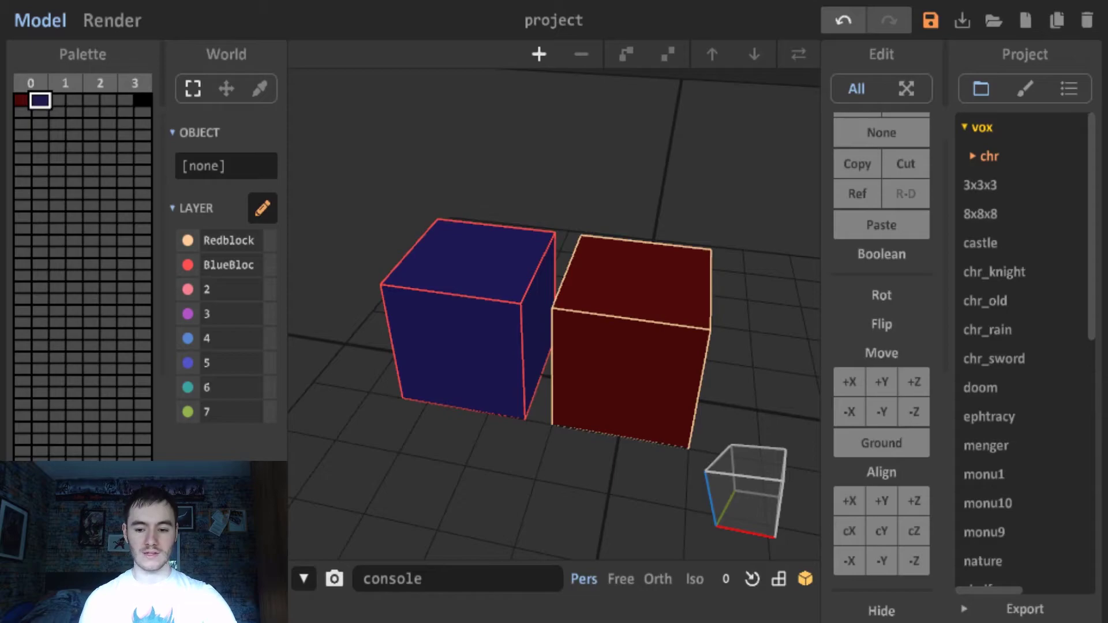
{"action": "left_click", "coordinate": [967, 606]}
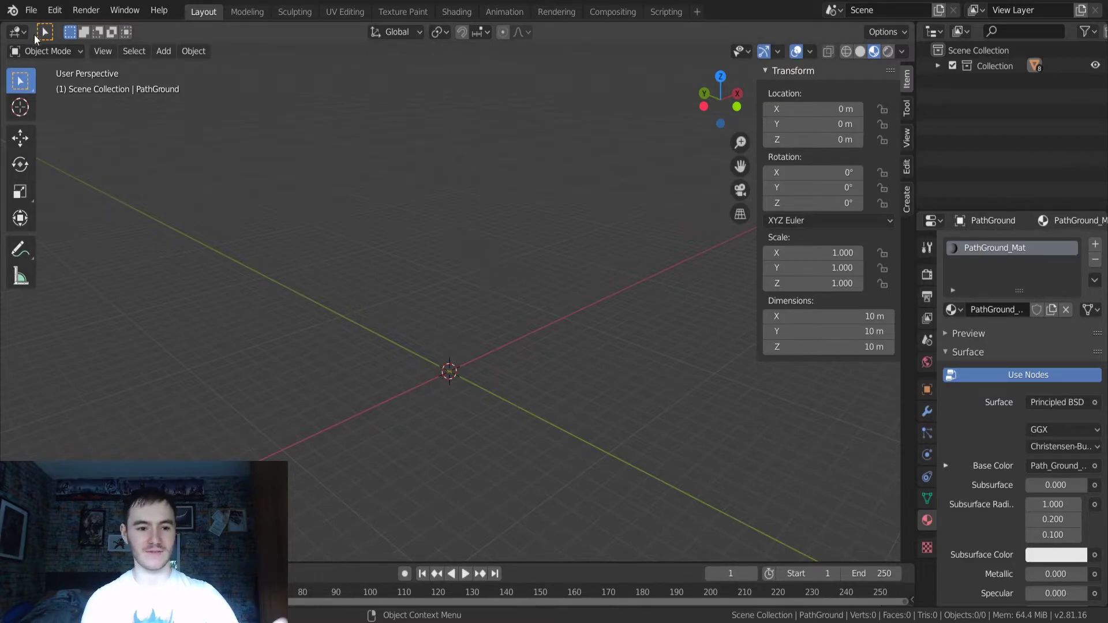
Import the voxel cubes from a Wavefront (.obj) file
{"action": "left_click", "coordinate": [26, 14]}
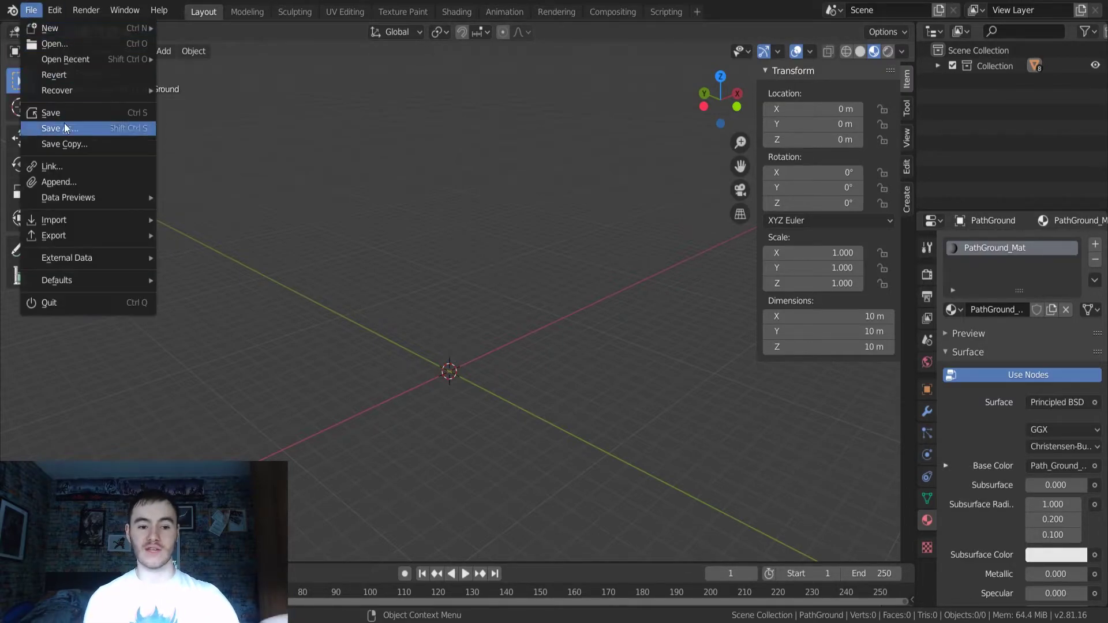
{"action": "mouse_move", "coordinate": [84, 224]}
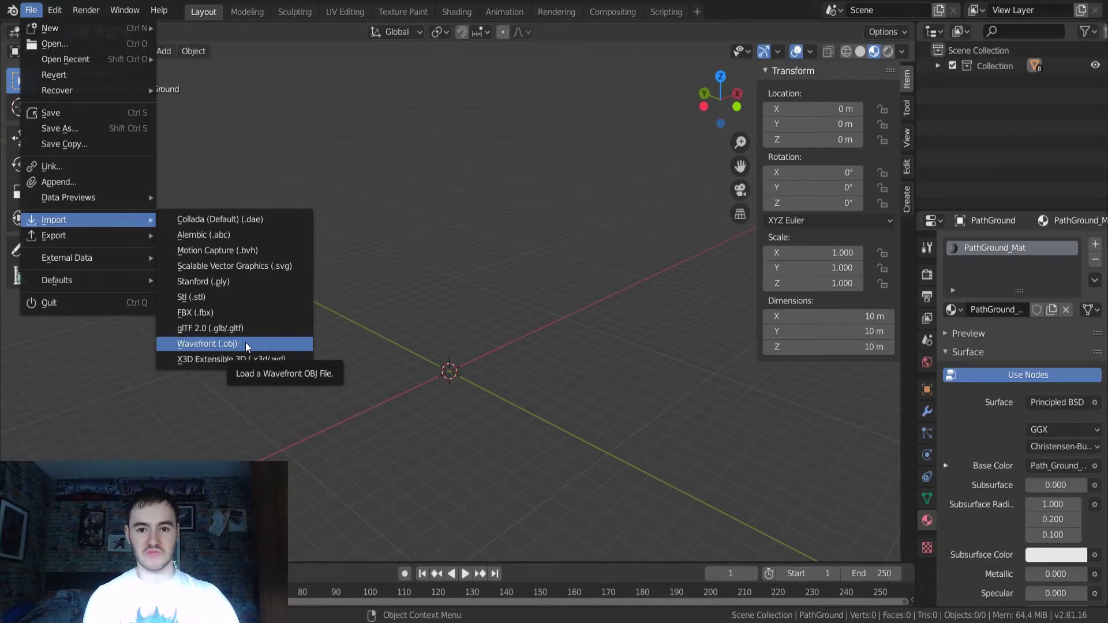
{"action": "left_click", "coordinate": [216, 340]}
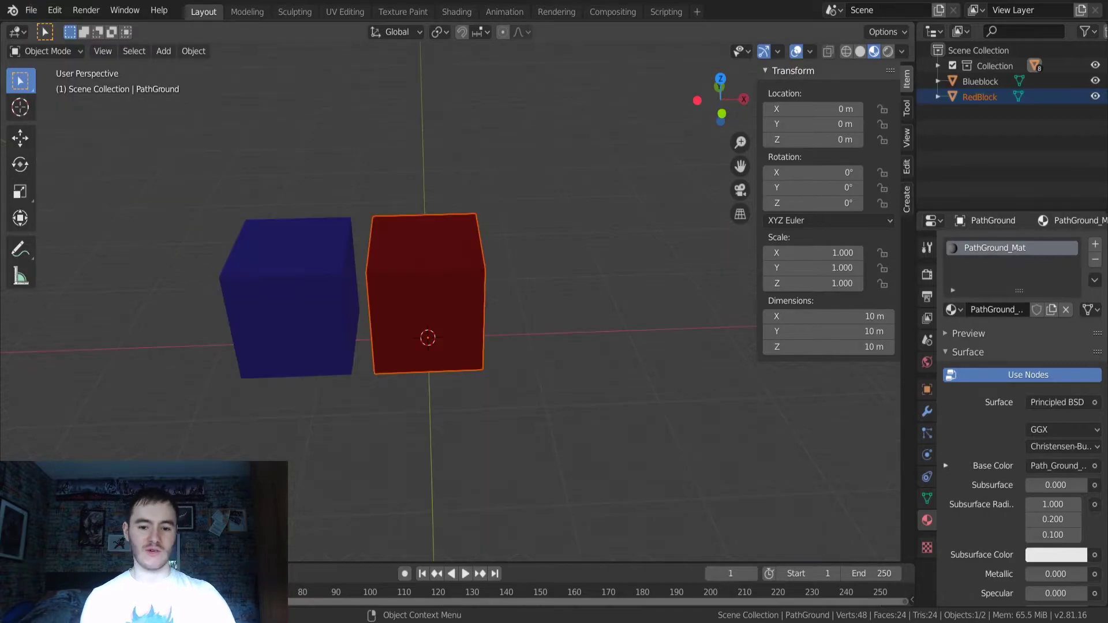
Orbit around and select the imported Blueblock and RedBlock cubes to inspect them
{"action": "middle_click_drag", "start_coordinate": [522, 253], "coordinate": [569, 300]}
{"action": "left_click", "coordinate": [391, 321]}
{"action": "left_click", "coordinate": [343, 321]}
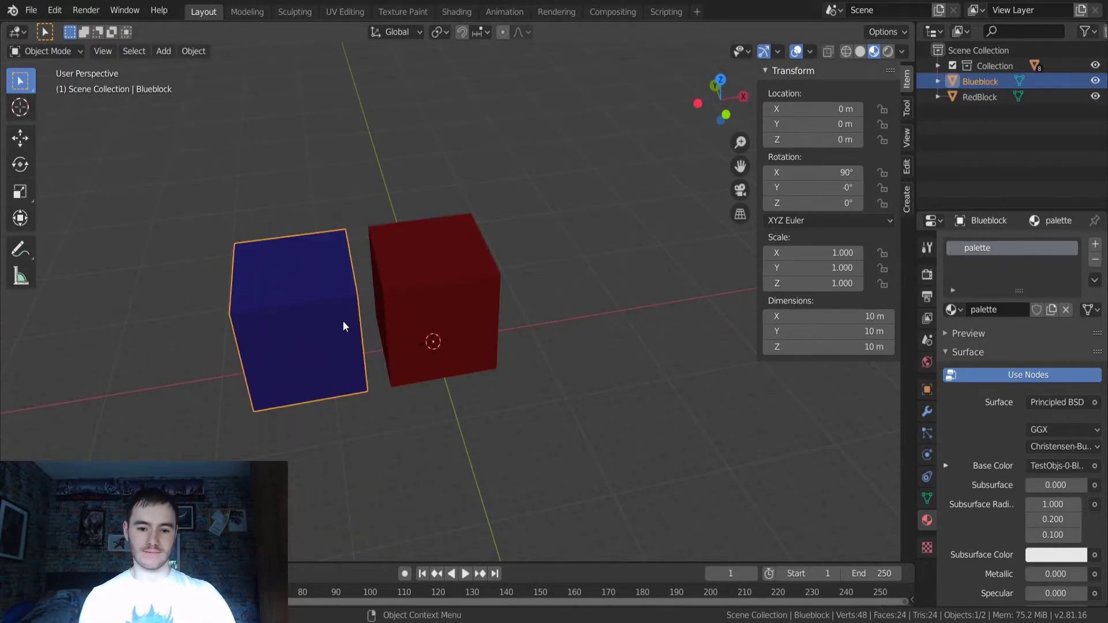
{"action": "left_click", "coordinate": [437, 294]}
{"action": "middle_click_drag", "start_coordinate": [546, 277], "coordinate": [606, 277]}
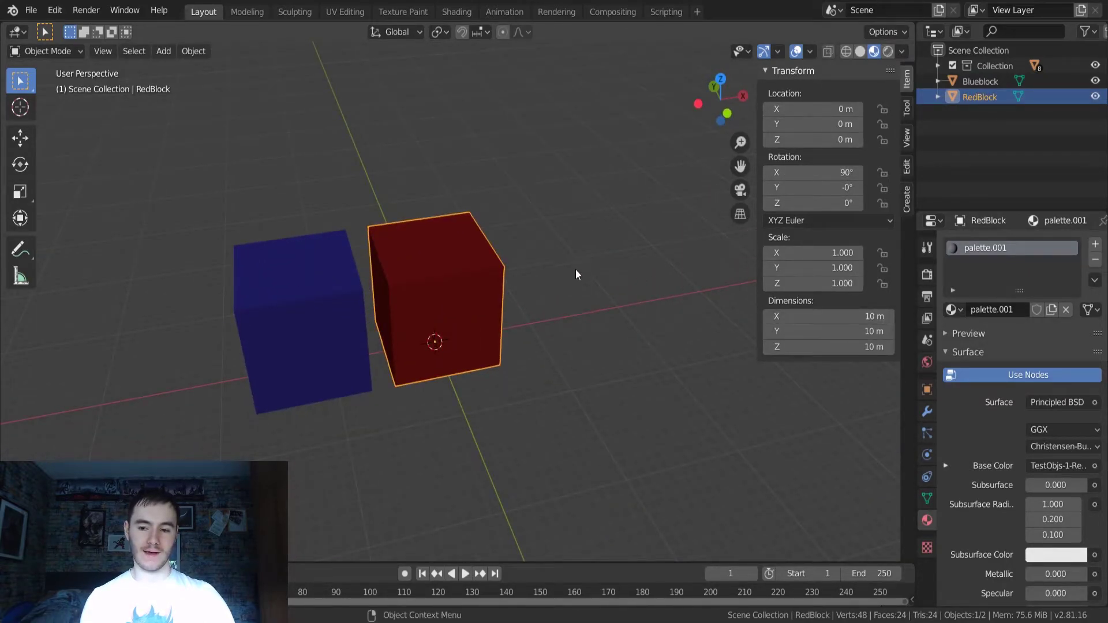
{"action": "scroll", "coordinate": [576, 272], "scroll_direction": "up", "scroll_amount": 2}
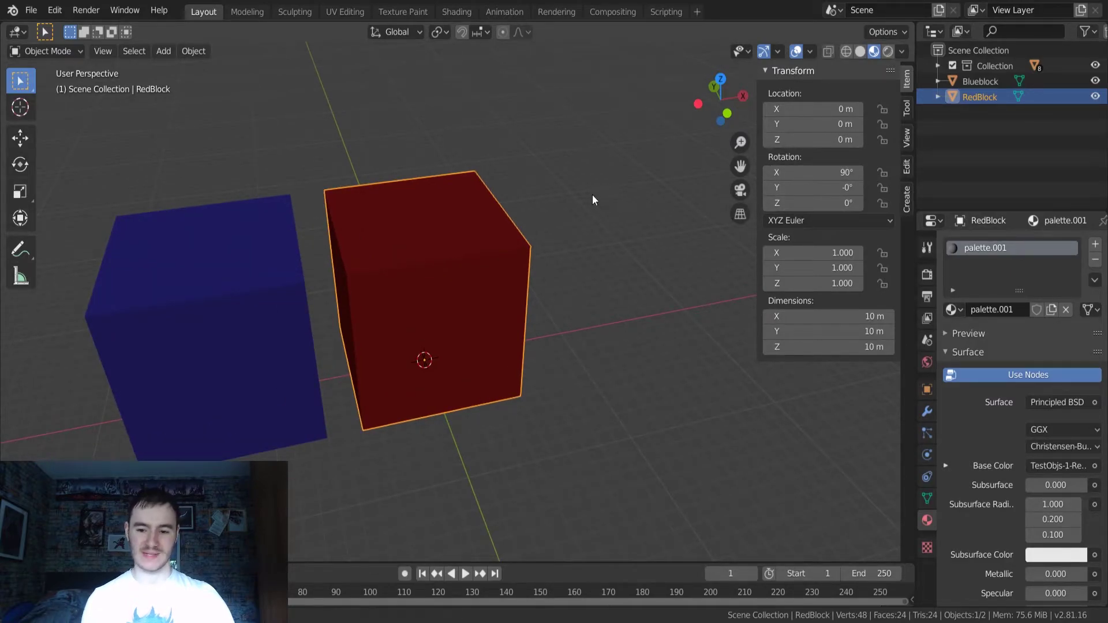
{"action": "mouse_move", "coordinate": [593, 202]}
{"action": "middle_mouse_down"}
{"action": "mouse_move", "coordinate": [554, 138]}
{"action": "mouse_move", "coordinate": [586, 166]}
{"action": "mouse_move", "coordinate": [584, 183]}
{"action": "middle_mouse_up"}
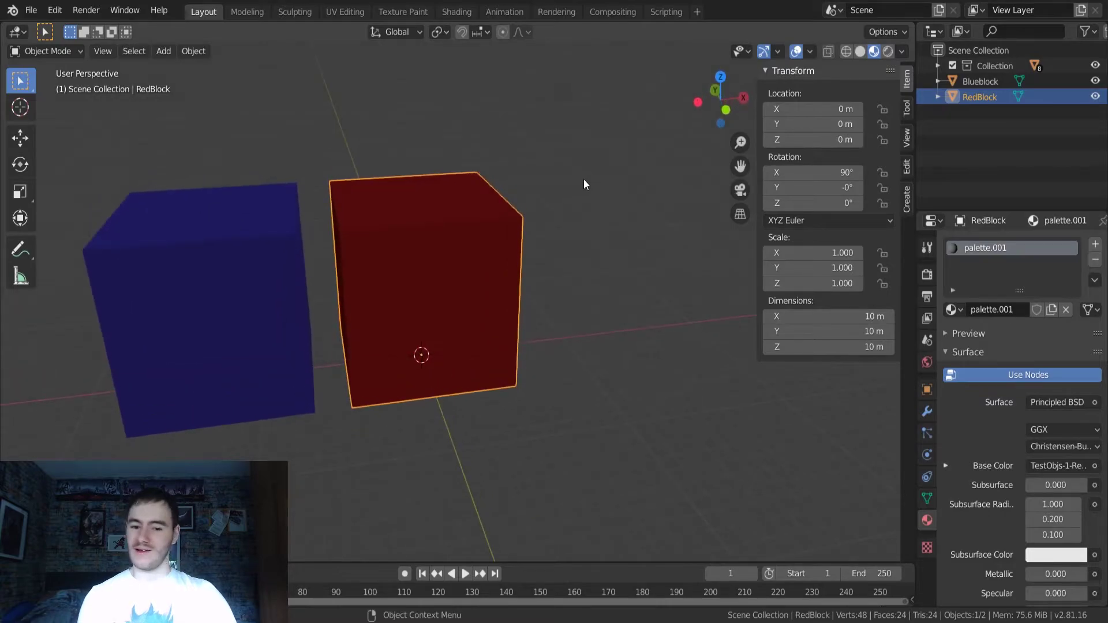
Select Blueblock and set its origin with Origin to Geometry
{"action": "left_click", "coordinate": [297, 276]}
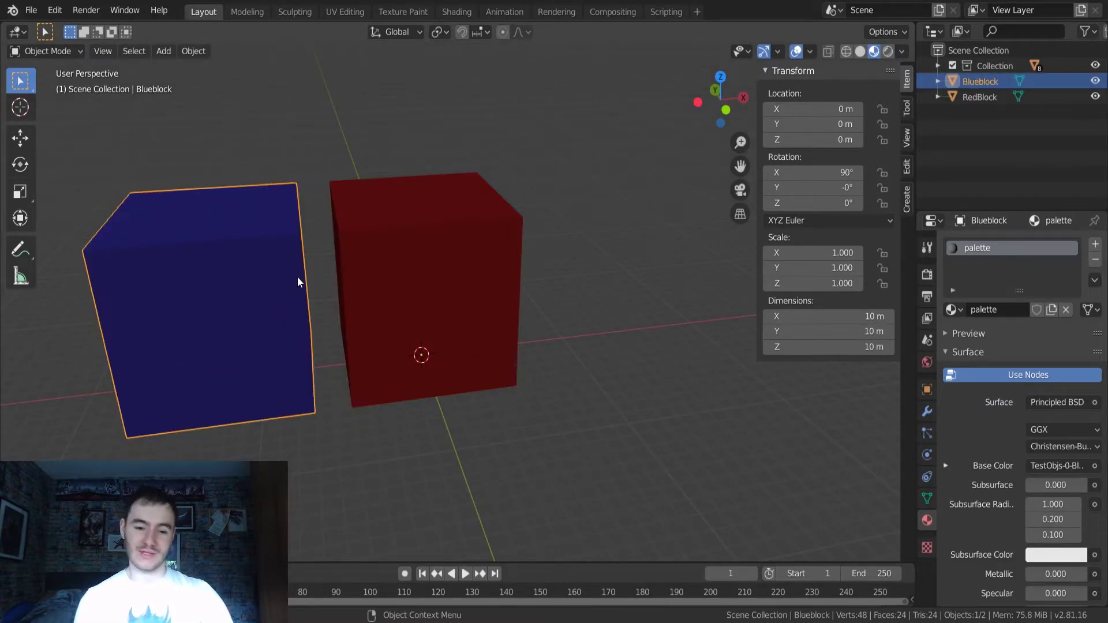
{"action": "middle_click_drag", "start_coordinate": [483, 293], "coordinate": [509, 273]}
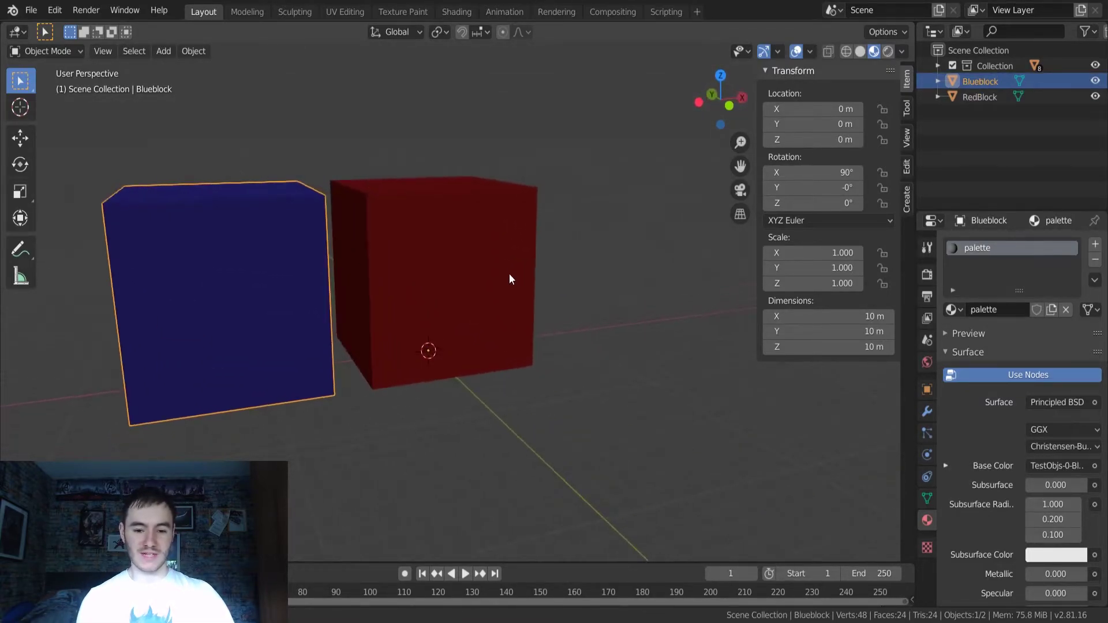
{"action": "key", "text": "r"}
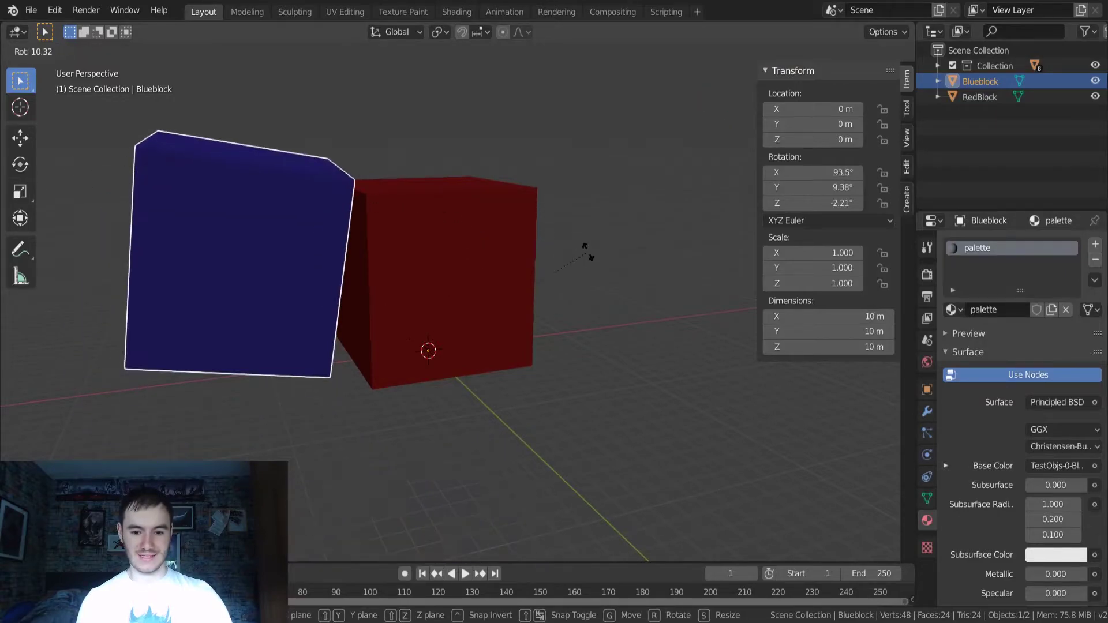
{"action": "key", "text": "Escape"}
{"action": "scroll", "coordinate": [525, 301], "scroll_direction": "down", "scroll_amount": 3}
{"action": "middle_click_drag", "start_coordinate": [537, 258], "coordinate": [339, 267]}
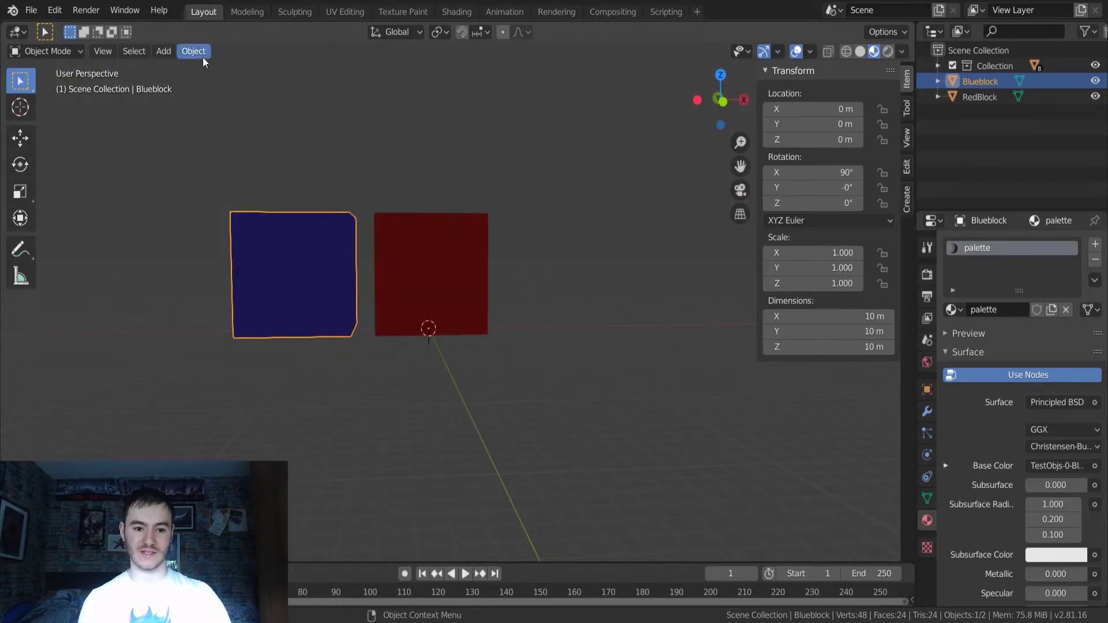
{"action": "middle_click_drag", "start_coordinate": [316, 208], "coordinate": [386, 250]}
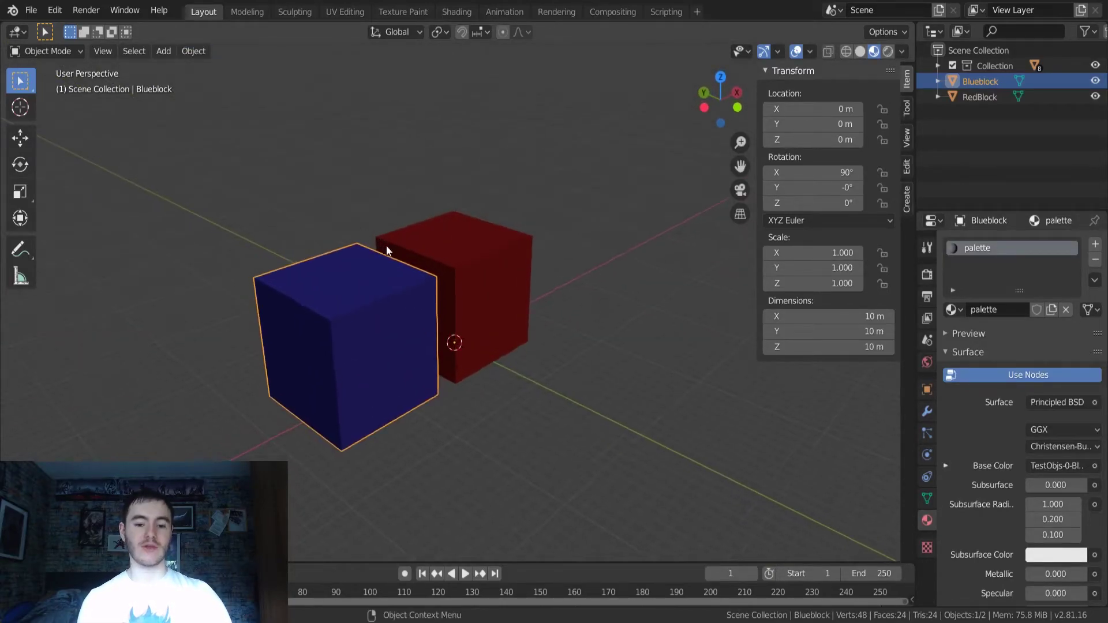
{"action": "left_click", "coordinate": [209, 52]}
{"action": "mouse_move", "coordinate": [228, 85]}
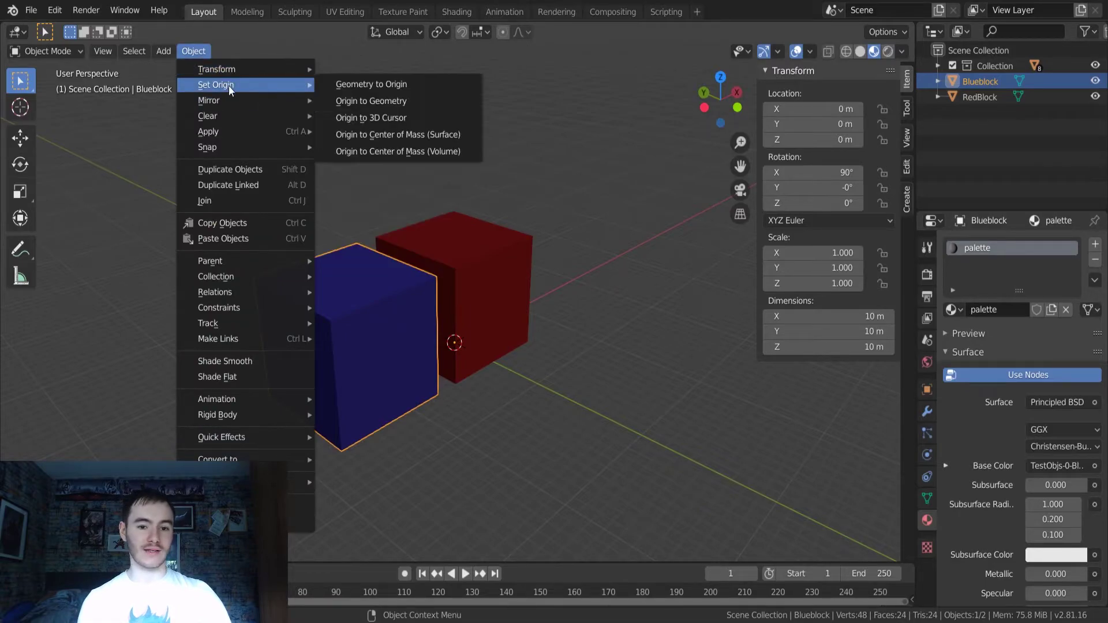
{"action": "left_click", "coordinate": [368, 101]}
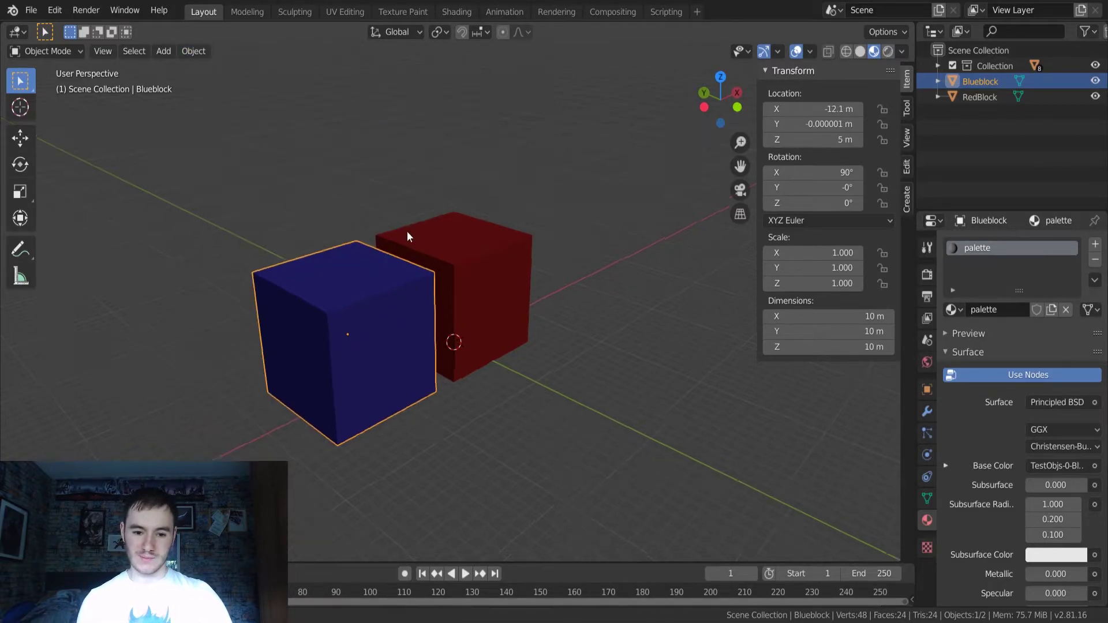
{"action": "middle_click_drag", "start_coordinate": [407, 231], "coordinate": [321, 209]}
Set Blueblock's origin to Origin to Center of Mass (Surface)
{"action": "left_click", "coordinate": [208, 52]}
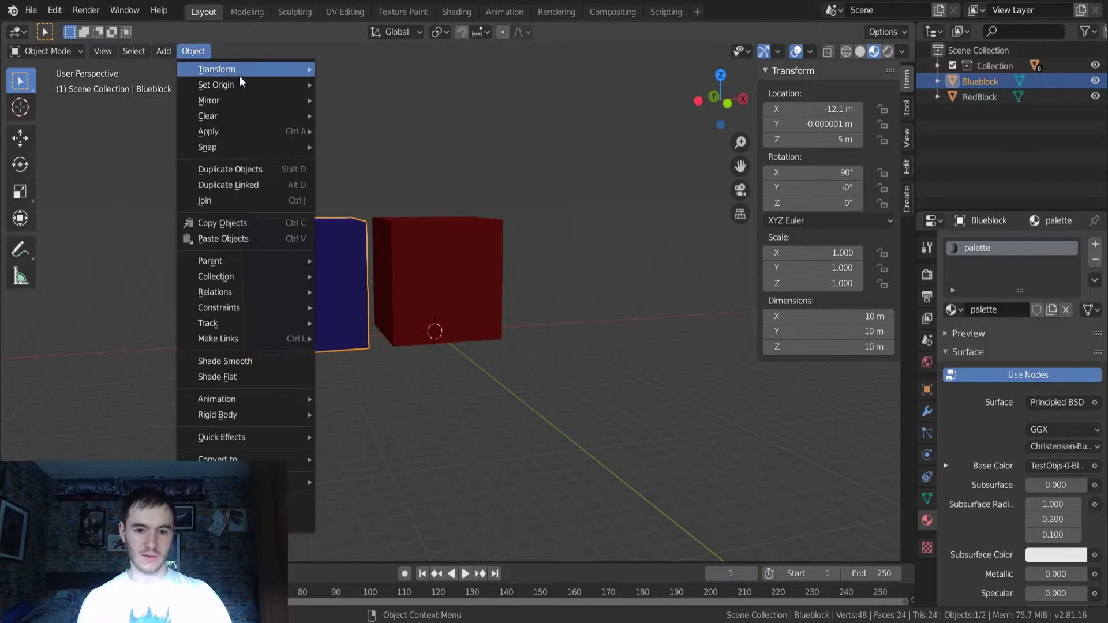
{"action": "mouse_move", "coordinate": [240, 85]}
{"action": "left_click", "coordinate": [406, 134]}
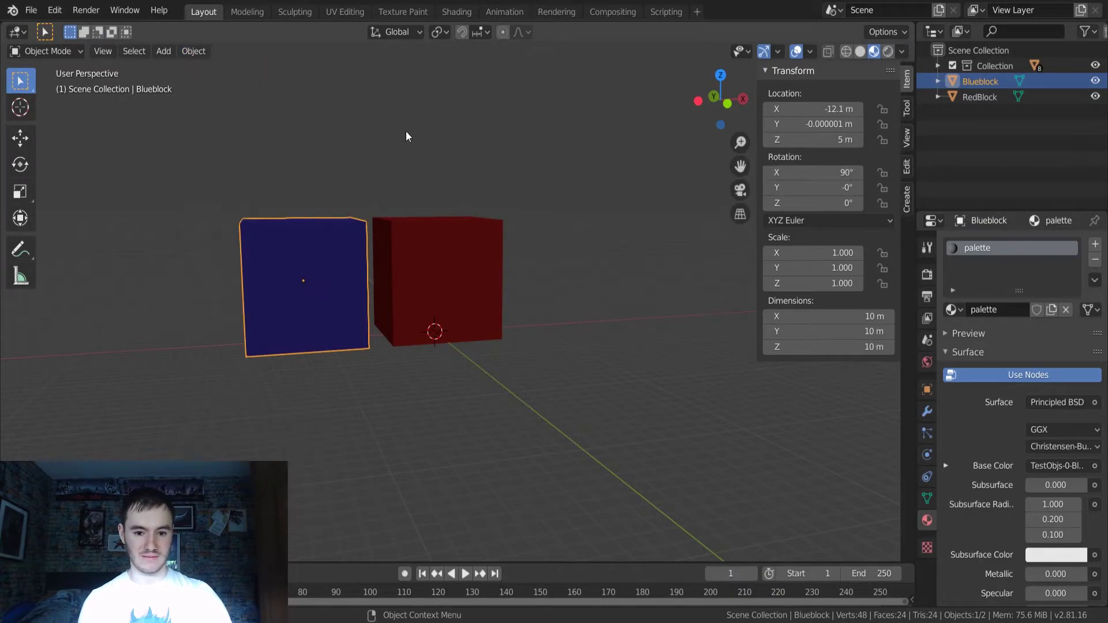
{"action": "middle_click_drag", "start_coordinate": [407, 134], "coordinate": [448, 181]}
{"action": "middle_click_drag", "start_coordinate": [292, 434], "coordinate": [386, 281]}
Set RedBlock's origin to its surface centre of mass
{"action": "left_click", "coordinate": [466, 265]}
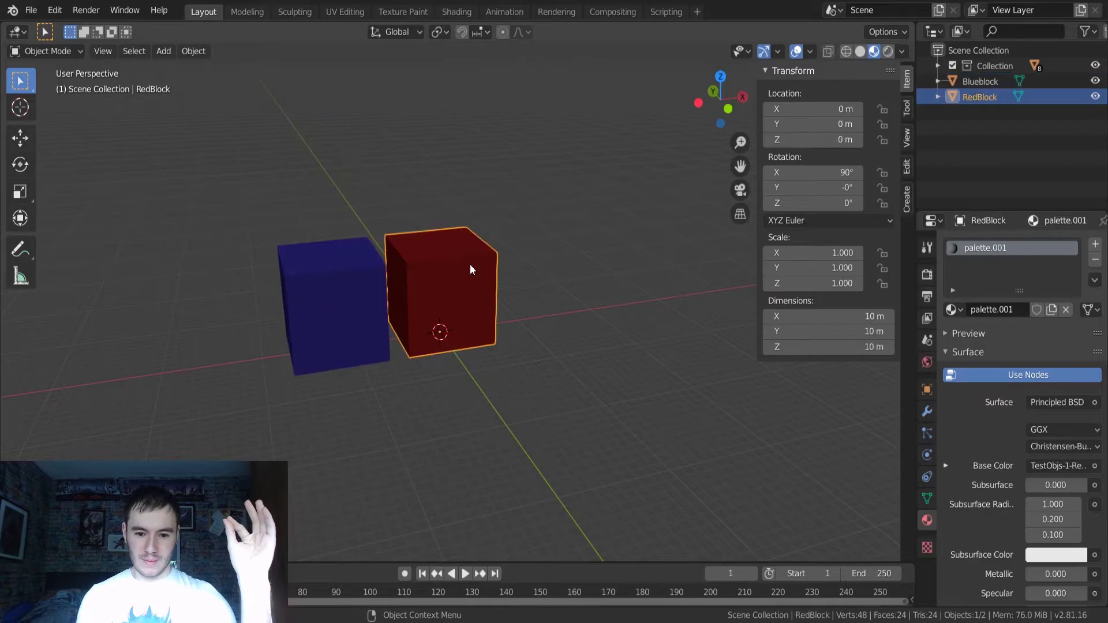
{"action": "left_click", "coordinate": [197, 50]}
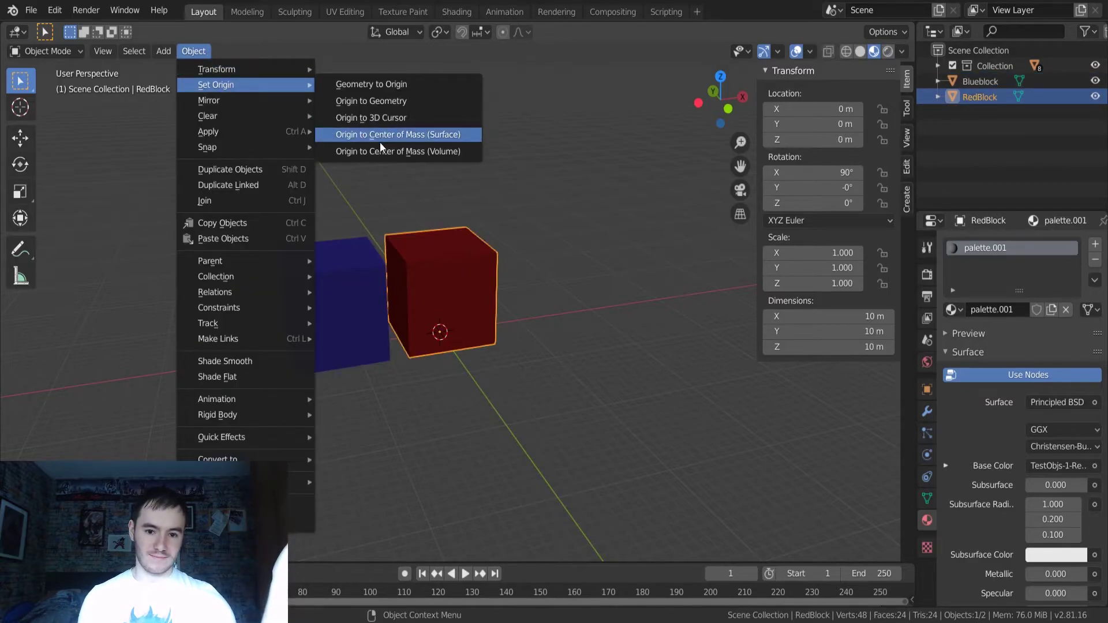
{"action": "left_click", "coordinate": [380, 140]}
{"action": "middle_click_drag", "start_coordinate": [577, 252], "coordinate": [577, 191]}
{"action": "left_click", "coordinate": [313, 269]}
{"action": "left_click", "coordinate": [410, 272]}
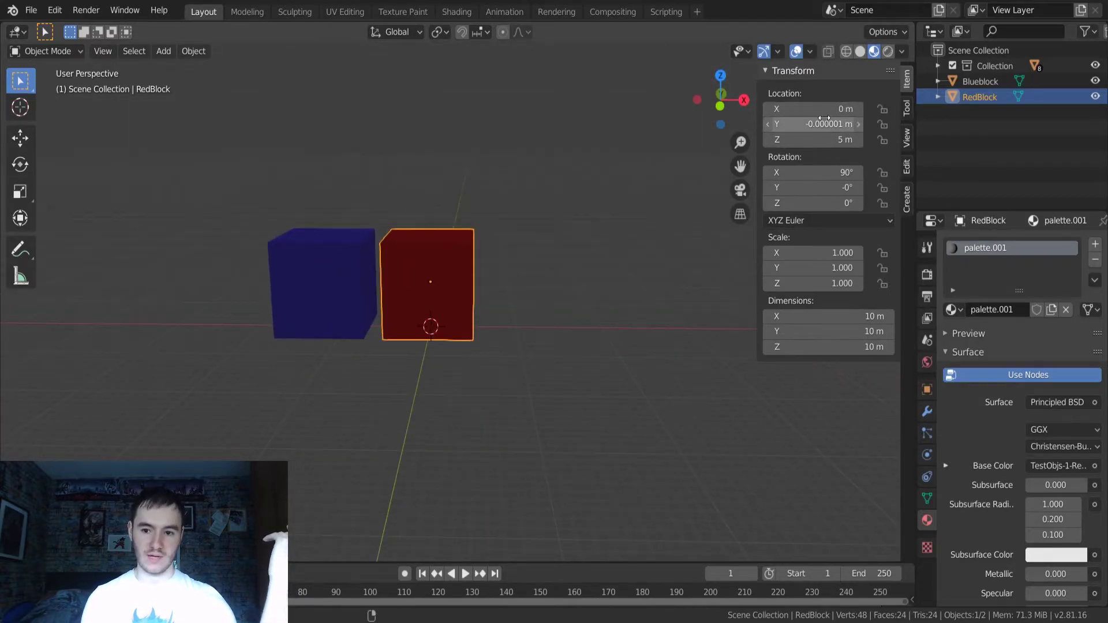
Set RedBlock's Y and Z location to 0
{"action": "left_click", "coordinate": [831, 125]}
{"action": "type", "text": "0"}
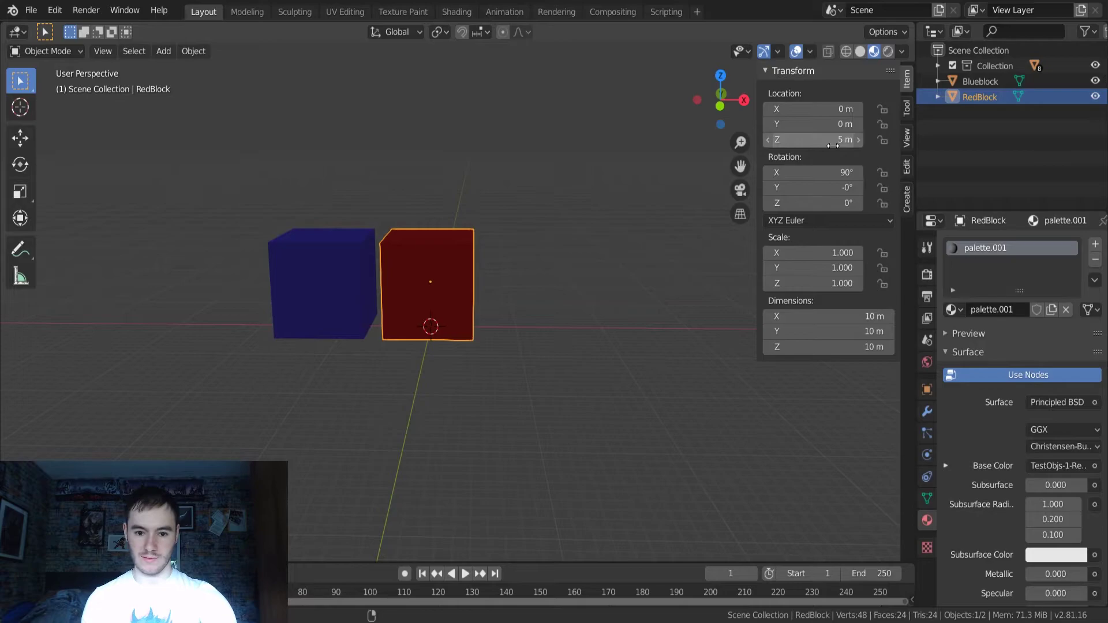
{"action": "left_click", "coordinate": [834, 141]}
{"action": "type", "text": "0"}
{"action": "key", "text": "Return"}
{"action": "middle_click_drag", "start_coordinate": [590, 239], "coordinate": [496, 289]}
Set RedBlock's origin to the 3D cursor at the world origin
{"action": "left_click", "coordinate": [202, 51]}
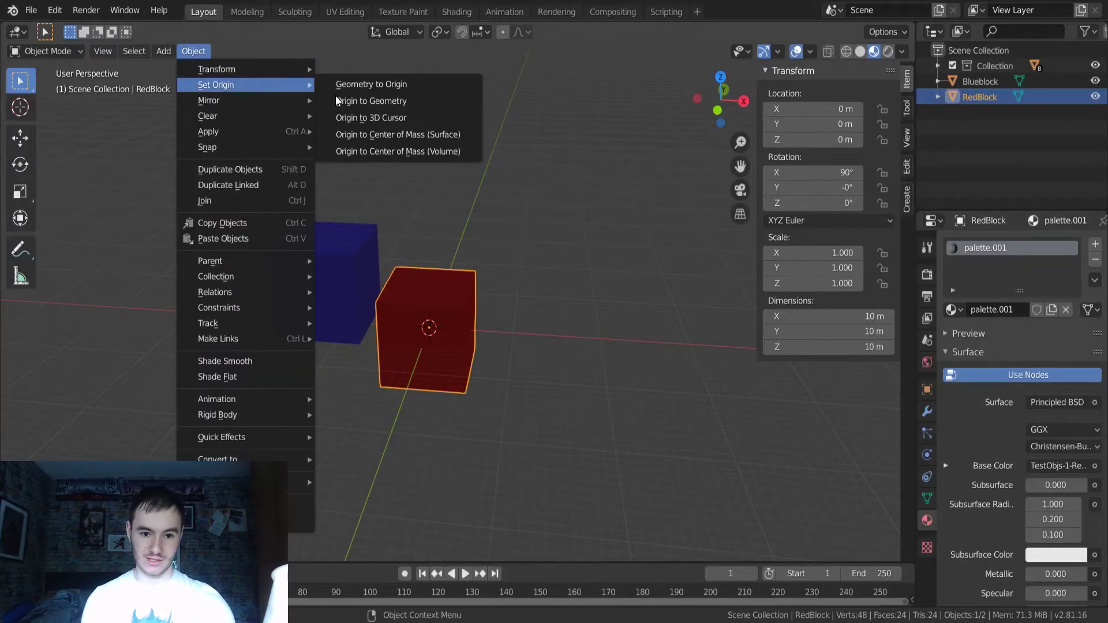
{"action": "left_click", "coordinate": [369, 119]}
{"action": "middle_click_drag", "start_coordinate": [372, 126], "coordinate": [559, 234]}
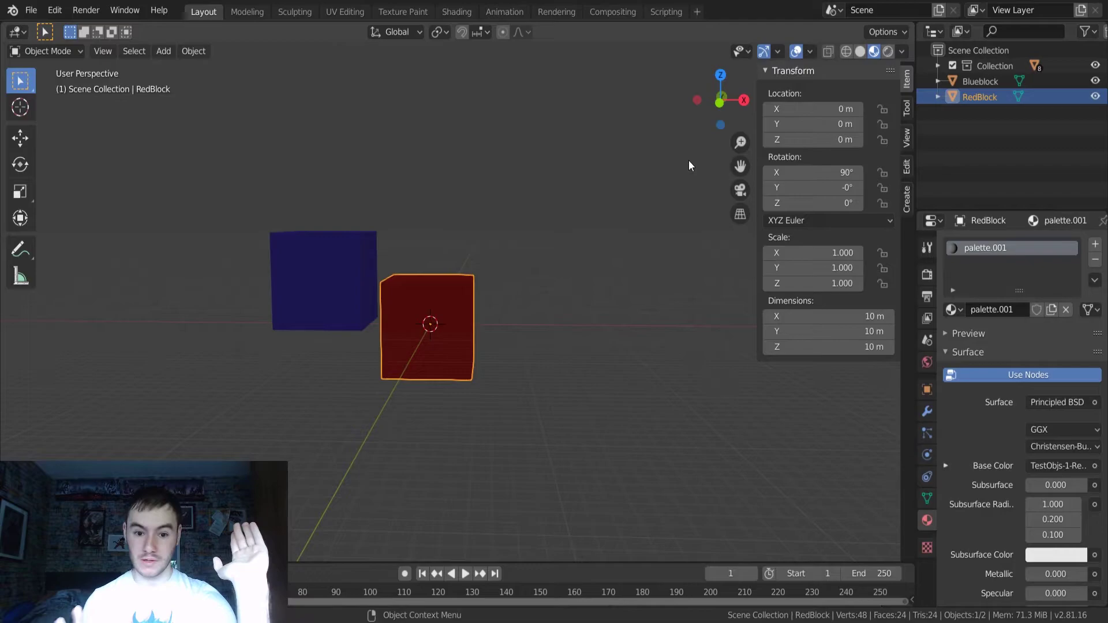
{"action": "scroll", "coordinate": [417, 373], "scroll_direction": "up", "scroll_amount": 3}
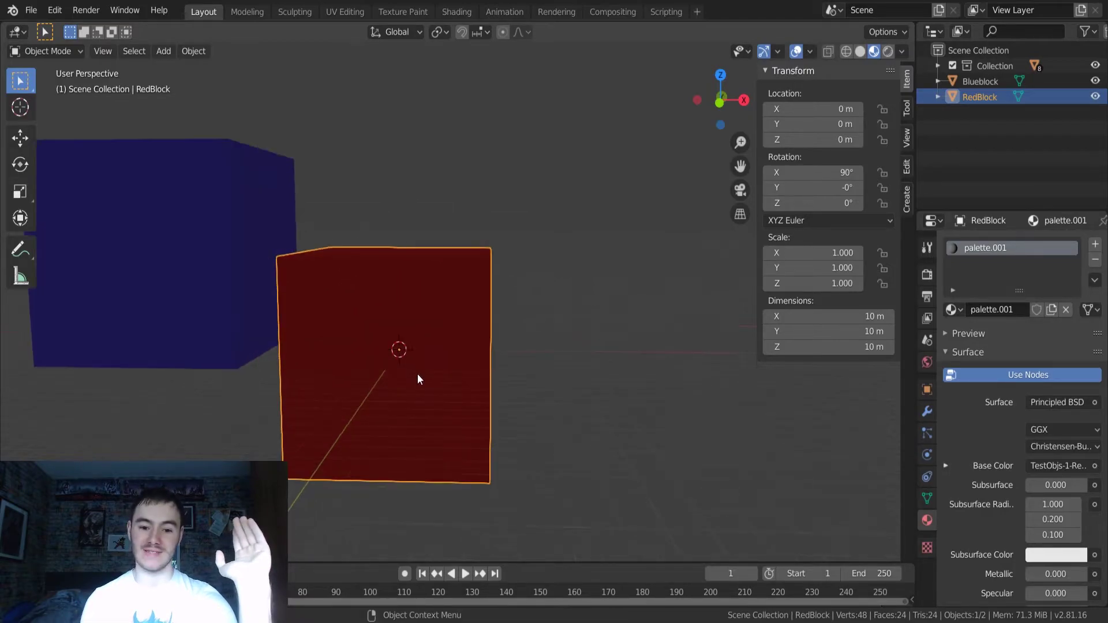
{"action": "mouse_move", "coordinate": [418, 373]}
{"action": "middle_mouse_down"}
{"action": "mouse_move", "coordinate": [462, 372]}
{"action": "mouse_move", "coordinate": [421, 392]}
{"action": "middle_mouse_up"}
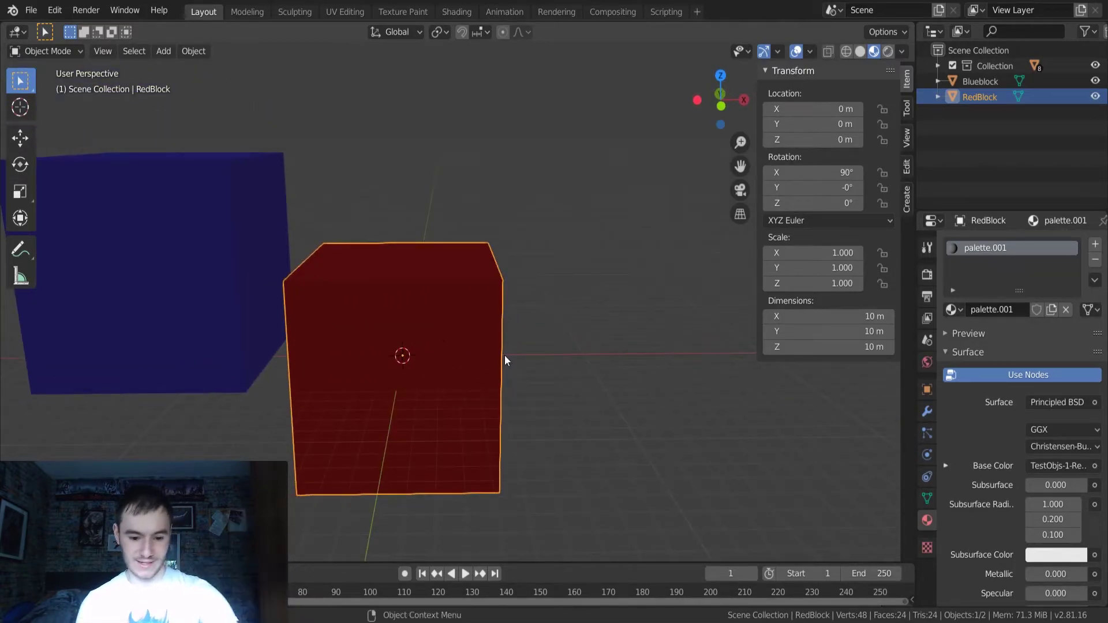
{"action": "key", "text": "r"}
{"action": "key", "text": "Escape"}
{"action": "left_click", "coordinate": [225, 211]}
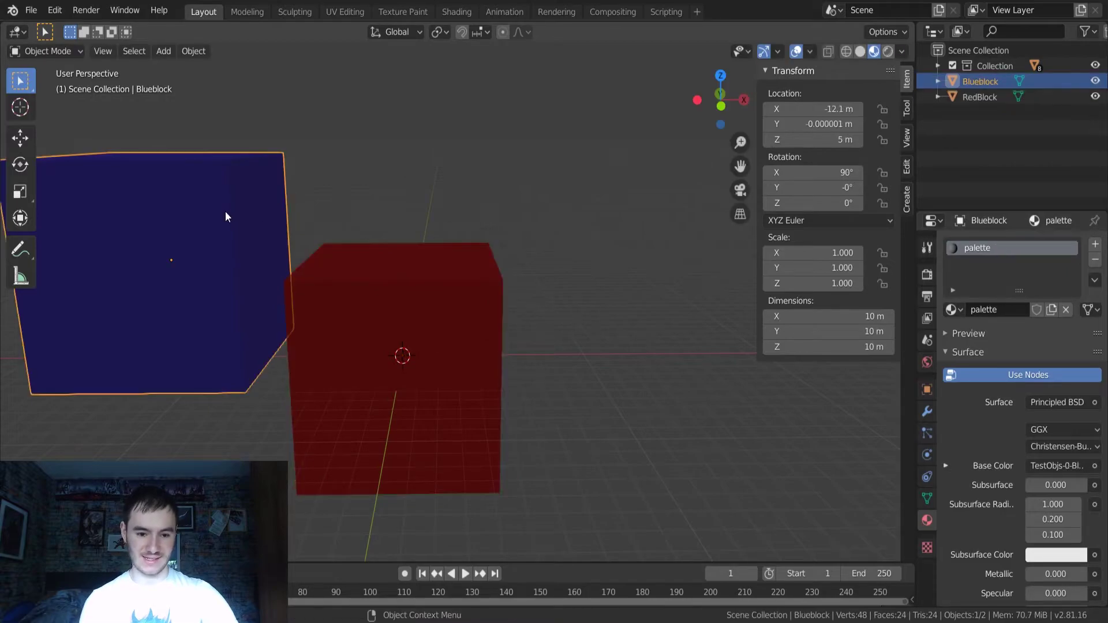
{"action": "scroll", "coordinate": [424, 227], "scroll_direction": "down", "scroll_amount": 4}
{"action": "middle_click_drag", "start_coordinate": [424, 227], "coordinate": [441, 266]}
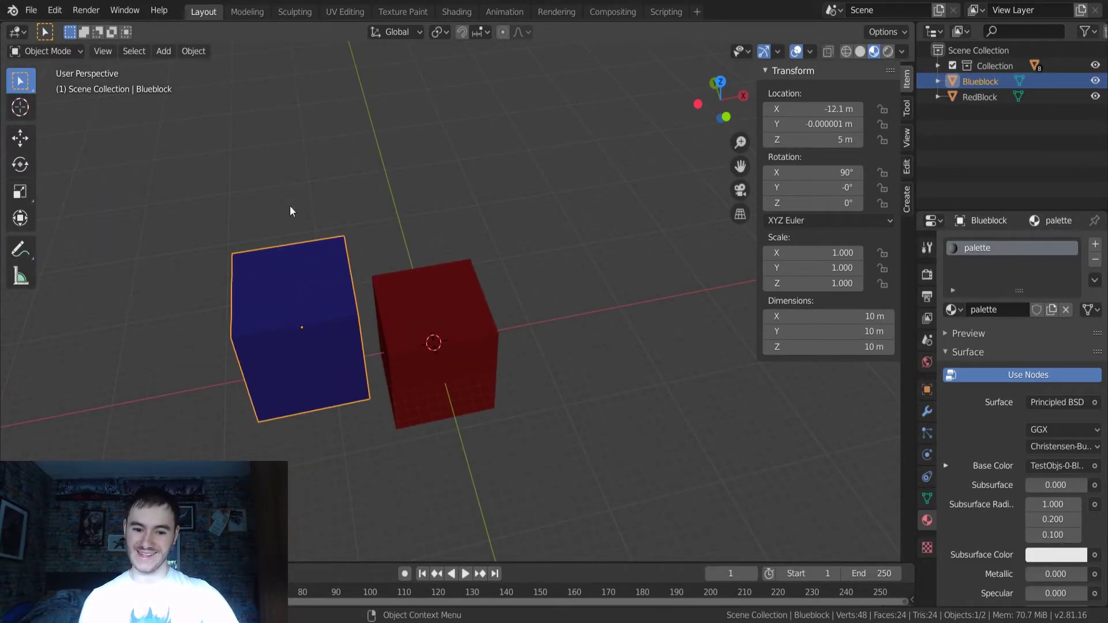
Snap Blueblock to the world origin with Shift+S Selection to Cursor
{"action": "left_click", "coordinate": [192, 56]}
{"action": "mouse_move", "coordinate": [207, 73]}
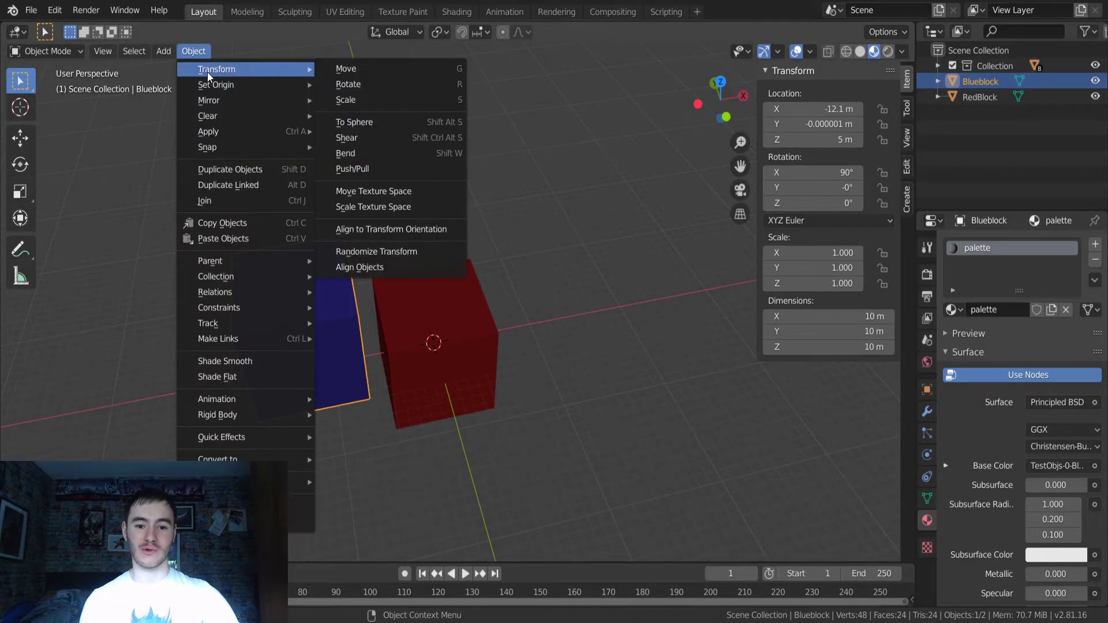
{"action": "key", "text": "Escape"}
{"action": "key", "text": "shift+s"}
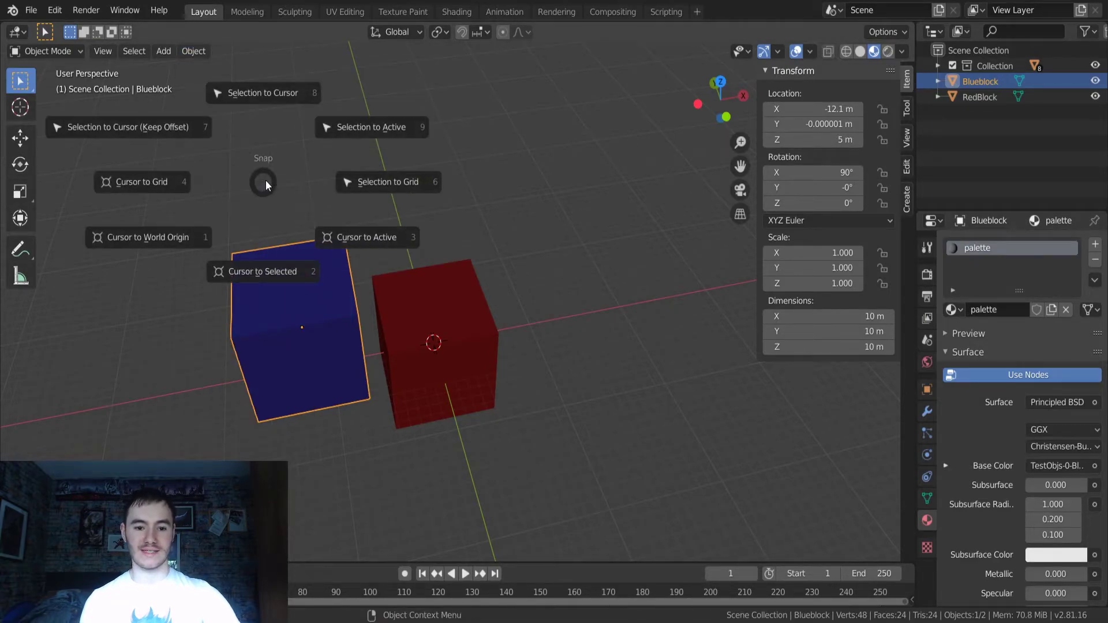
{"action": "left_click", "coordinate": [237, 97]}
{"action": "middle_click_drag", "start_coordinate": [242, 96], "coordinate": [470, 186]}
Select both blocks and align them with Object > Transform > Align Objects
{"action": "left_click", "coordinate": [455, 273], "text": "shift"}
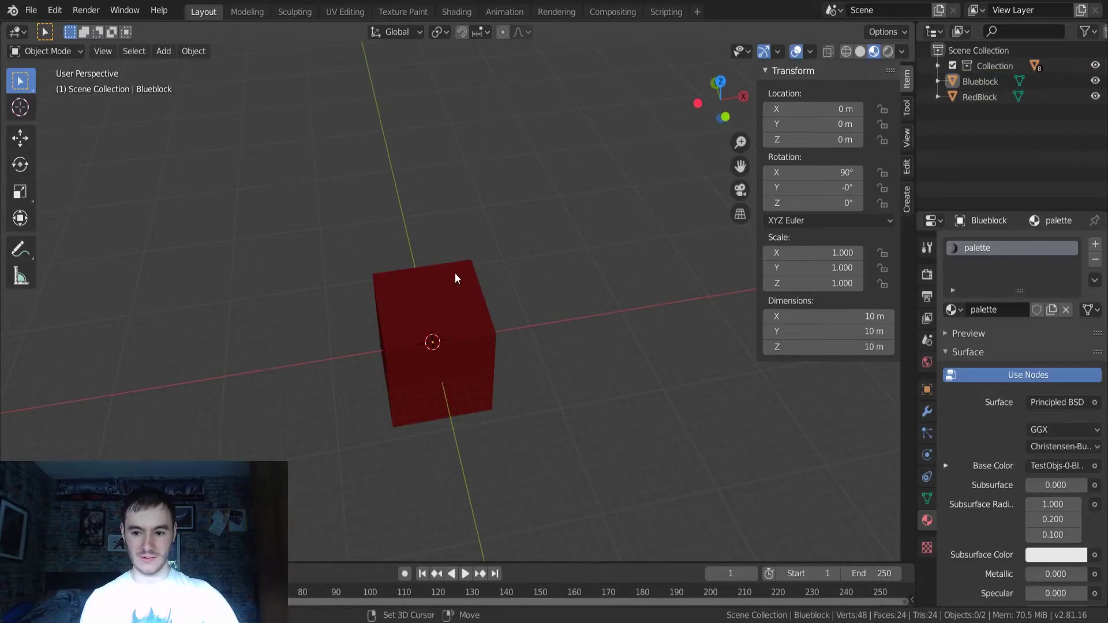
{"action": "left_click", "coordinate": [454, 270], "text": "shift"}
{"action": "left_click", "coordinate": [447, 297], "text": "shift"}
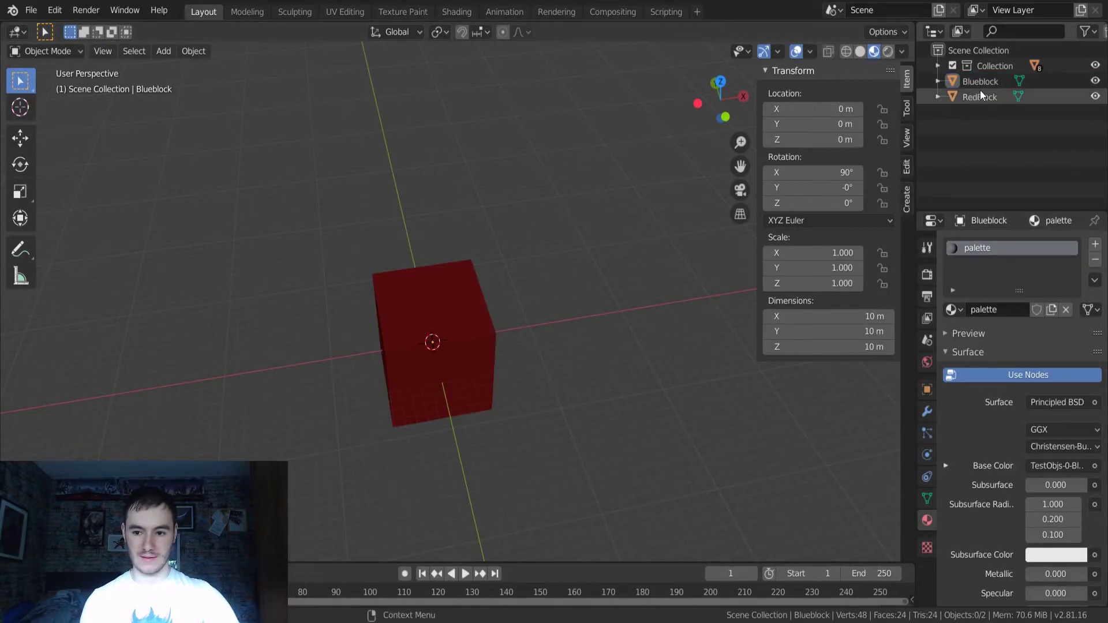
{"action": "key", "text": "a"}
{"action": "left_click", "coordinate": [195, 52]}
{"action": "mouse_move", "coordinate": [230, 69]}
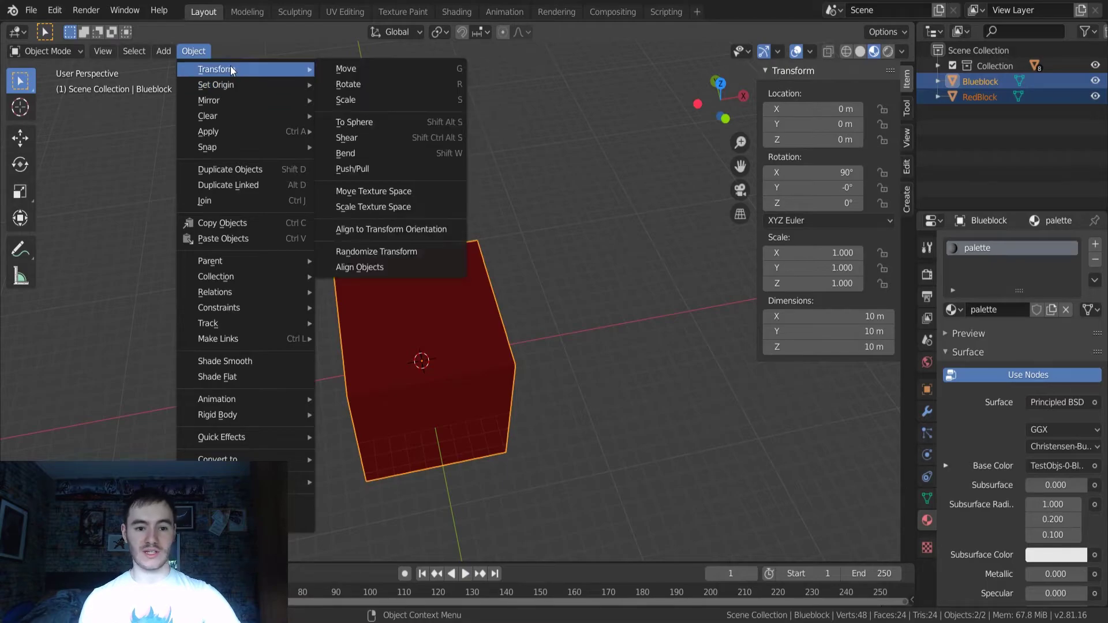
{"action": "left_click", "coordinate": [369, 264]}
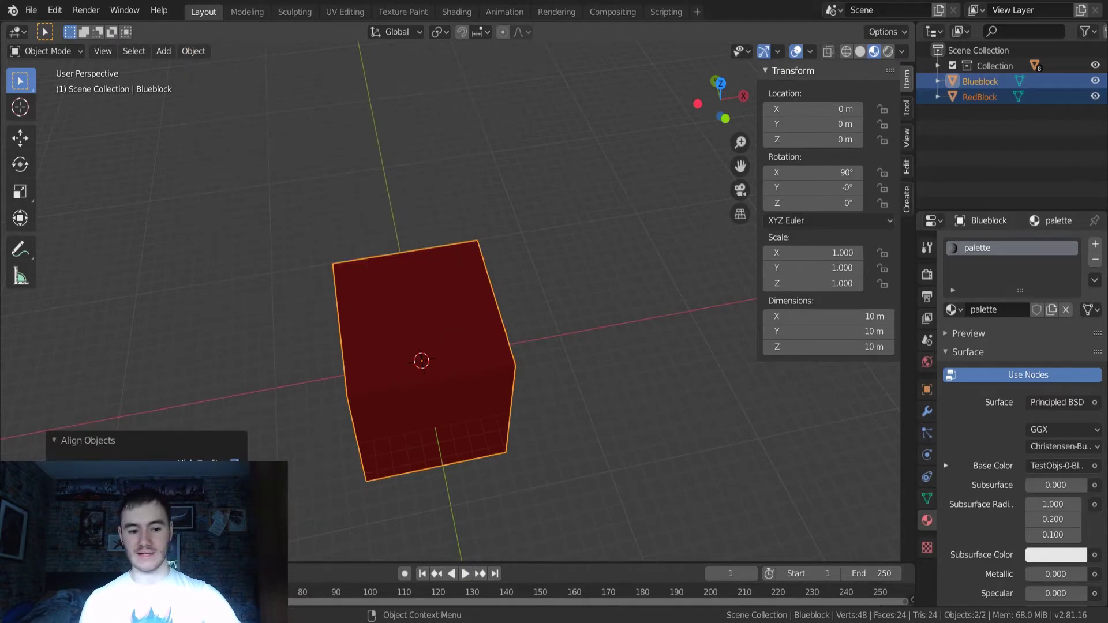
{"action": "middle_click_drag", "start_coordinate": [448, 446], "coordinate": [513, 411]}
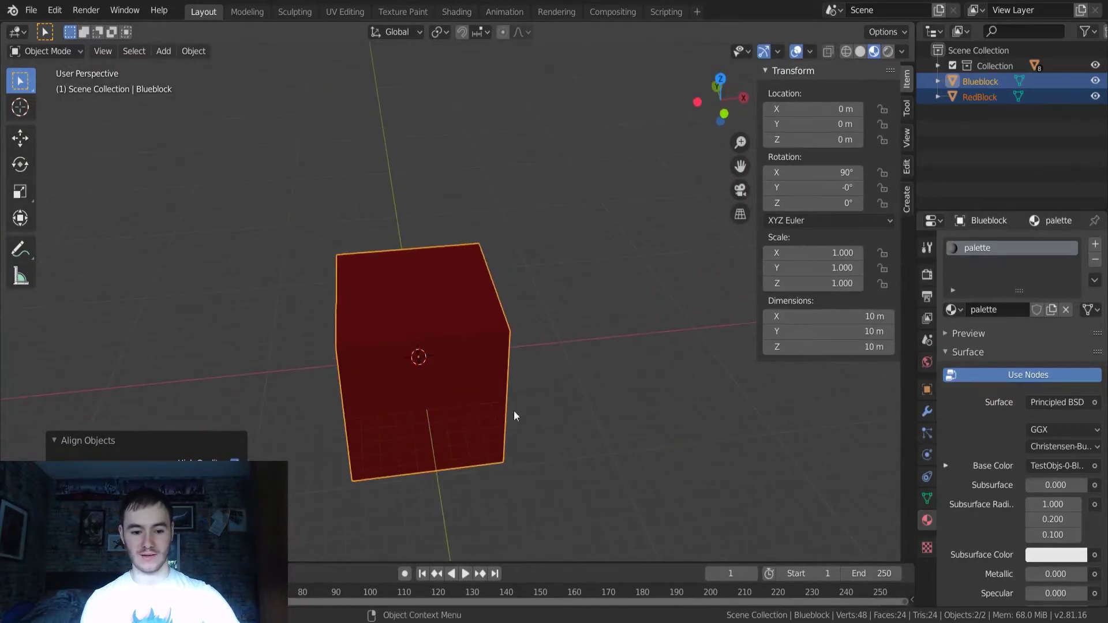
{"action": "left_click", "coordinate": [559, 379]}
{"action": "left_click", "coordinate": [460, 361]}
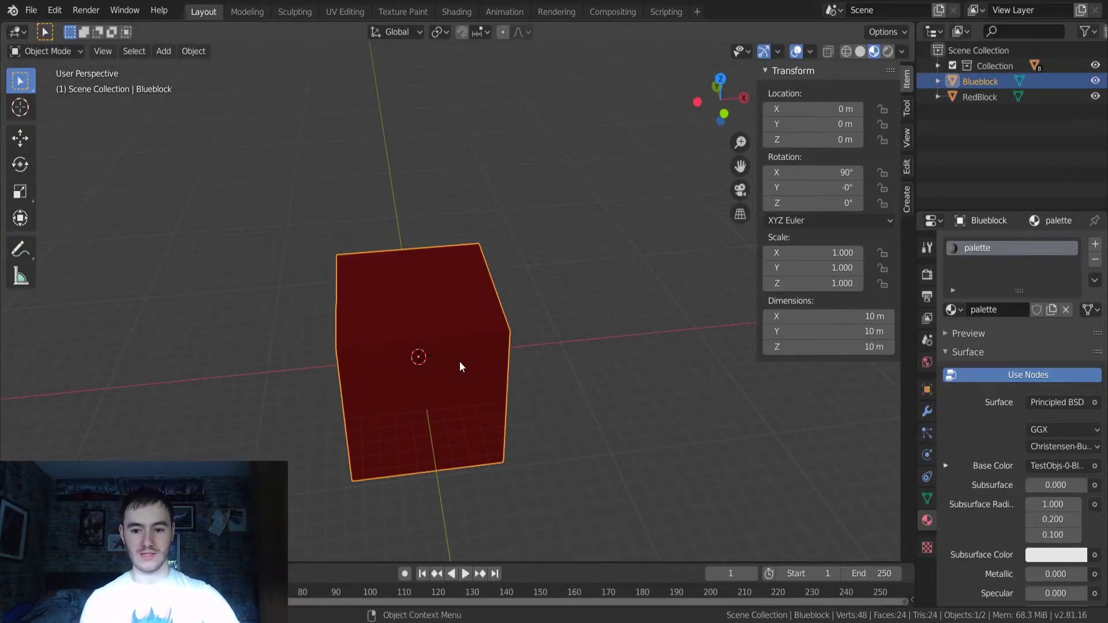
{"action": "left_click", "coordinate": [979, 97]}
Expand both blocks in the Outliner and rename Blueblock's palette material to Blue_Mat
{"action": "middle_click_drag", "start_coordinate": [606, 259], "coordinate": [565, 272]}
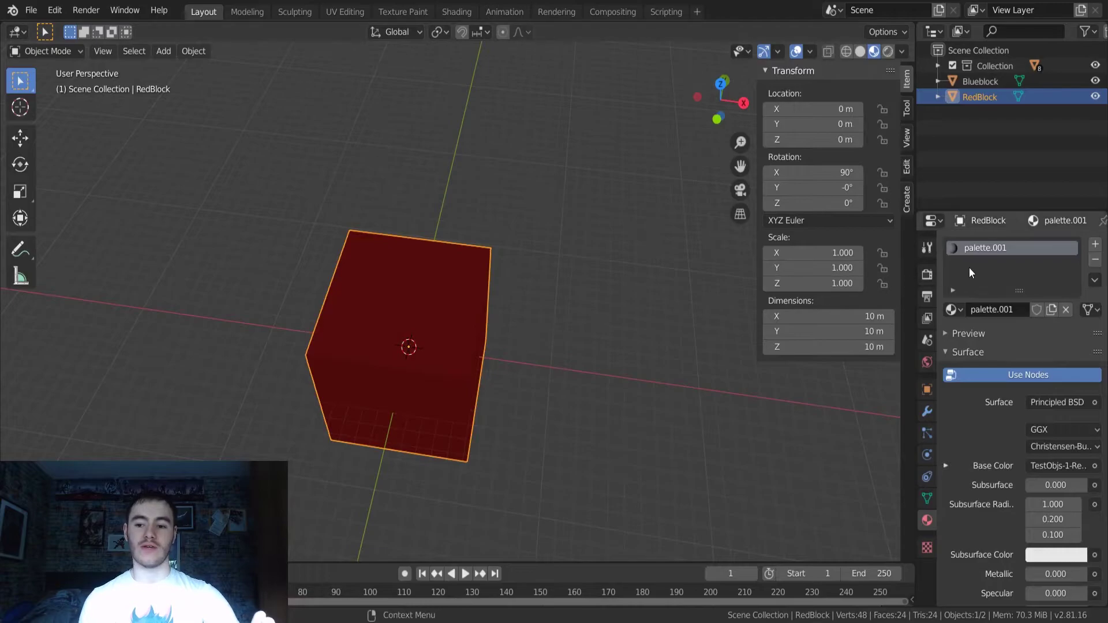
{"action": "left_click", "coordinate": [938, 82]}
{"action": "left_click", "coordinate": [951, 98]}
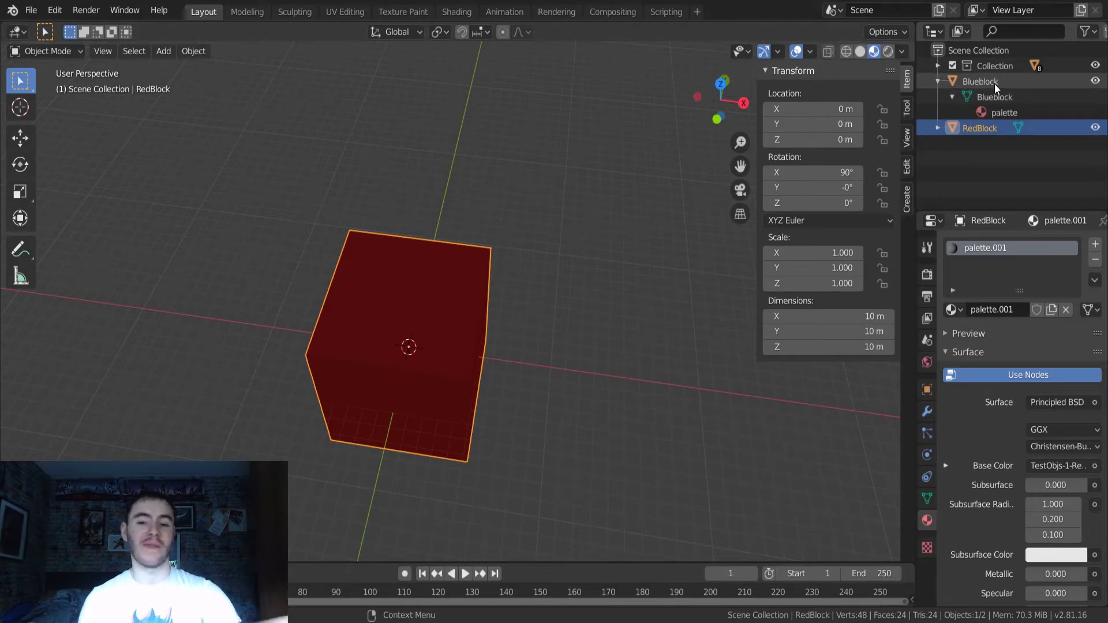
{"action": "left_click", "coordinate": [936, 128]}
{"action": "left_click", "coordinate": [952, 144]}
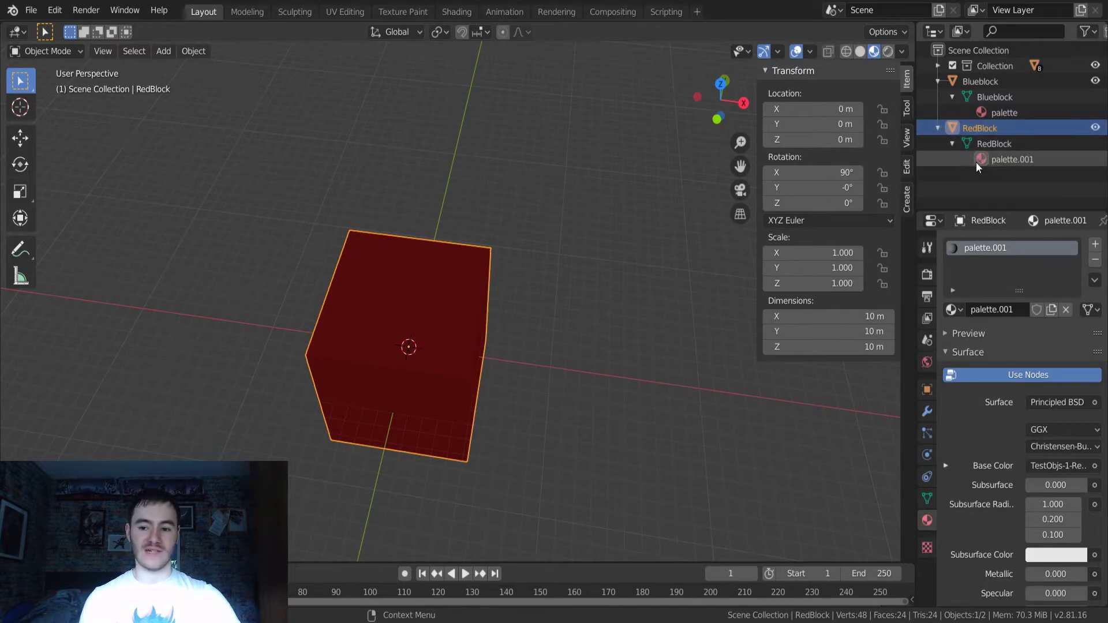
{"action": "left_click", "coordinate": [1004, 113]}
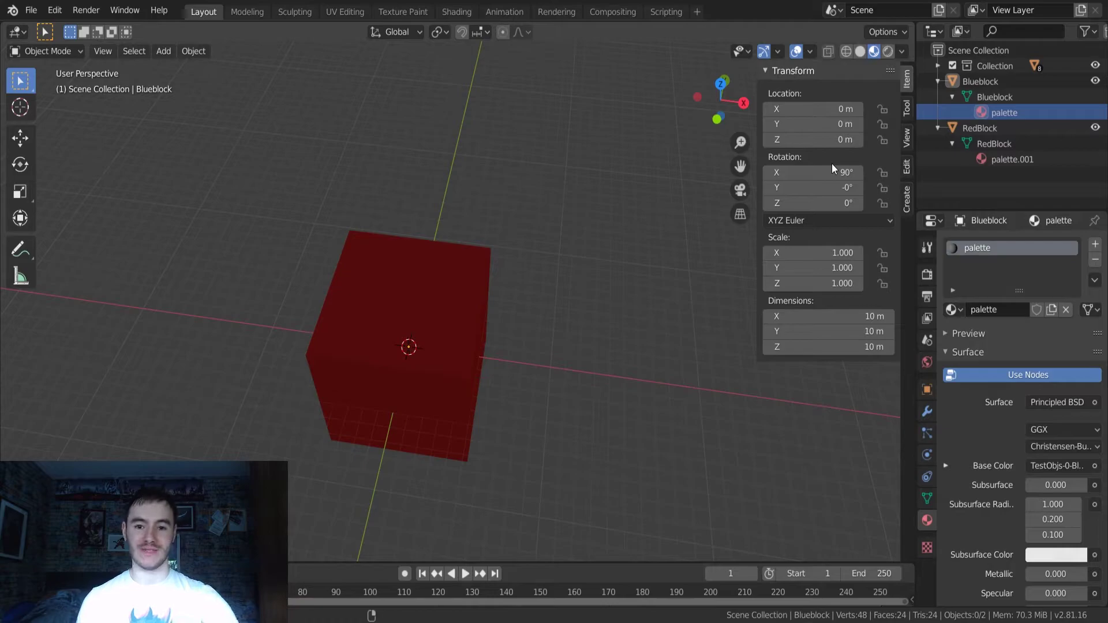
{"action": "double_click", "coordinate": [1006, 113]}
{"action": "type", "text": "bLUE"}
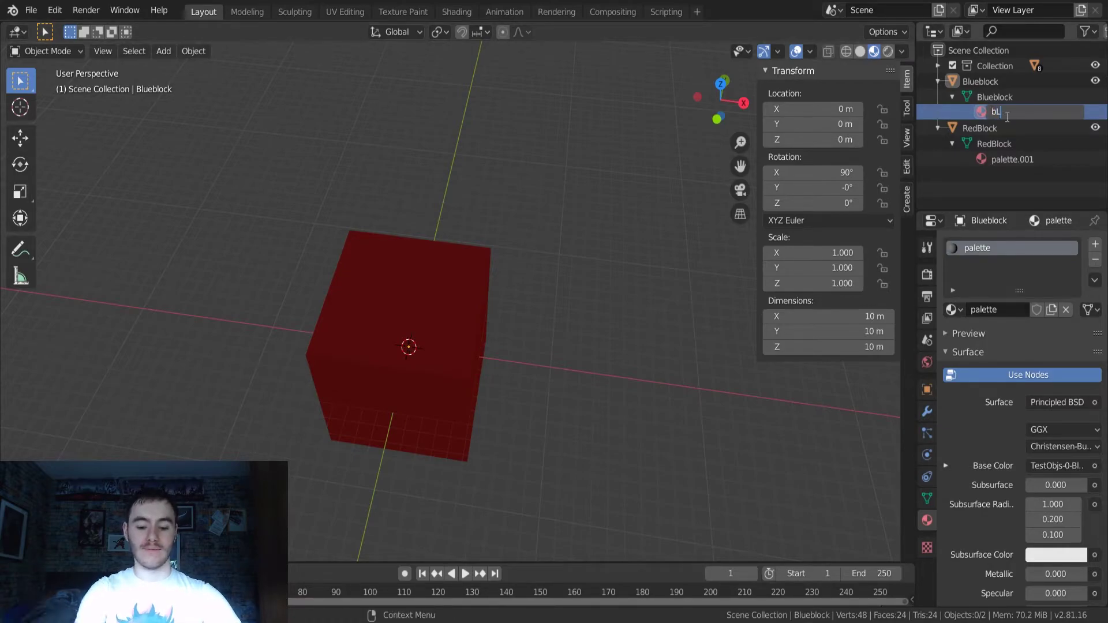
{"action": "key", "text": "BackSpace"}
{"action": "key", "text": "BackSpace"}
{"action": "type", "text": "u"}
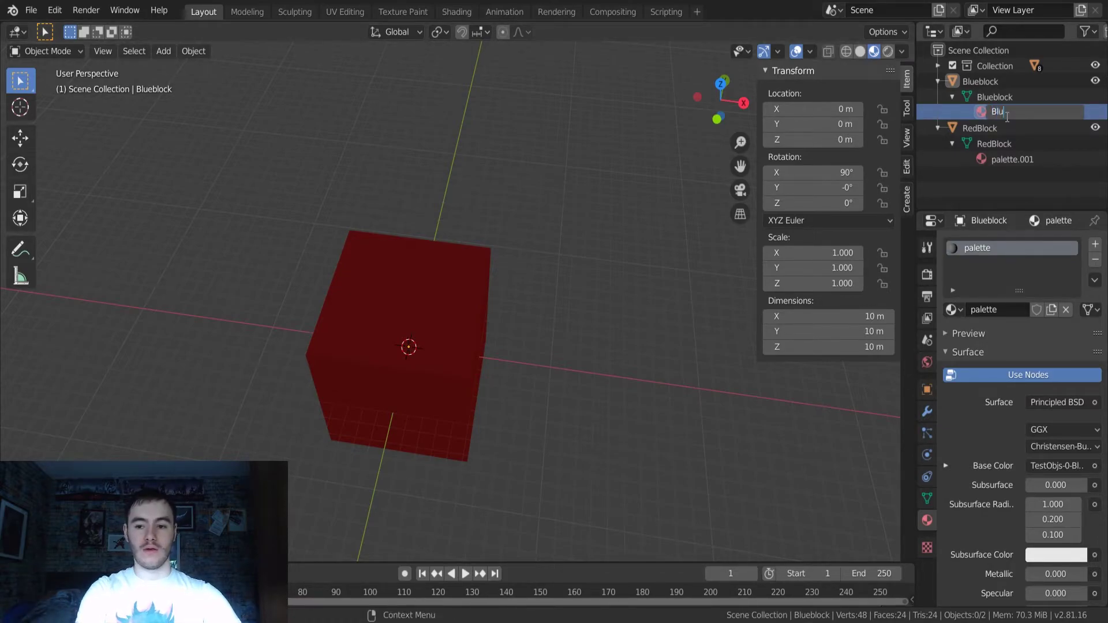
{"action": "type", "text": "e_Mat"}
{"action": "key", "text": "Return"}
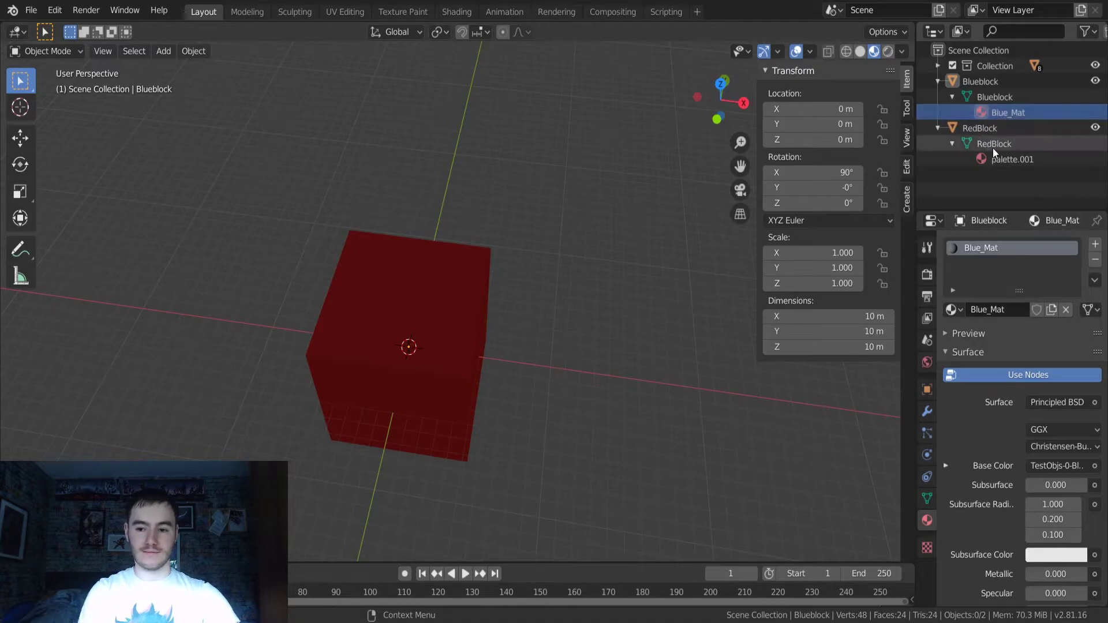
Rename RedBlock's palette.001 material to Red_Mat
{"action": "left_click", "coordinate": [998, 159]}
{"action": "double_click", "coordinate": [997, 158]}
{"action": "type", "text": "R"}
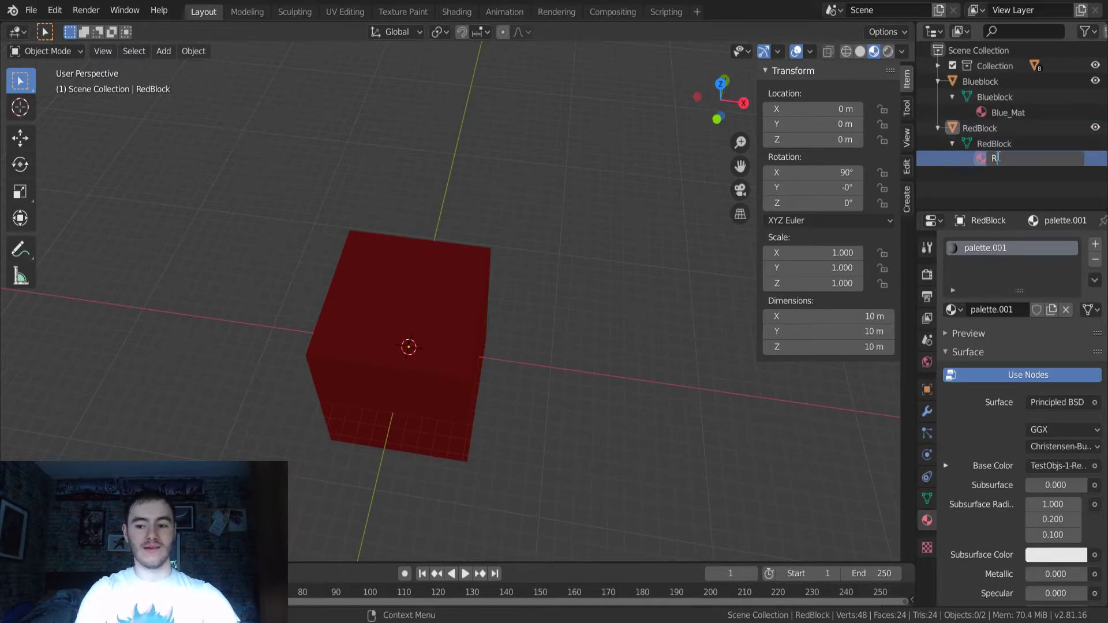
{"action": "type", "text": "ed_Mat"}
{"action": "key", "text": "Return"}
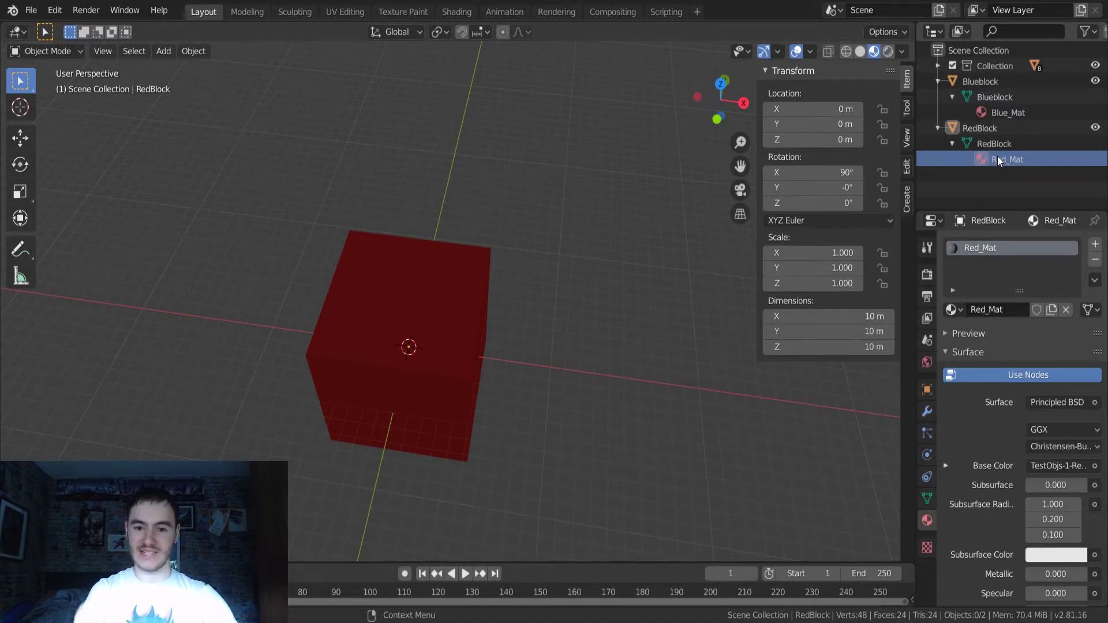
Apply all transforms to RedBlock so its rotation resets to 0°
{"action": "middle_click_drag", "start_coordinate": [416, 346], "coordinate": [526, 302]}
{"action": "left_click", "coordinate": [936, 126]}
{"action": "left_click", "coordinate": [964, 125]}
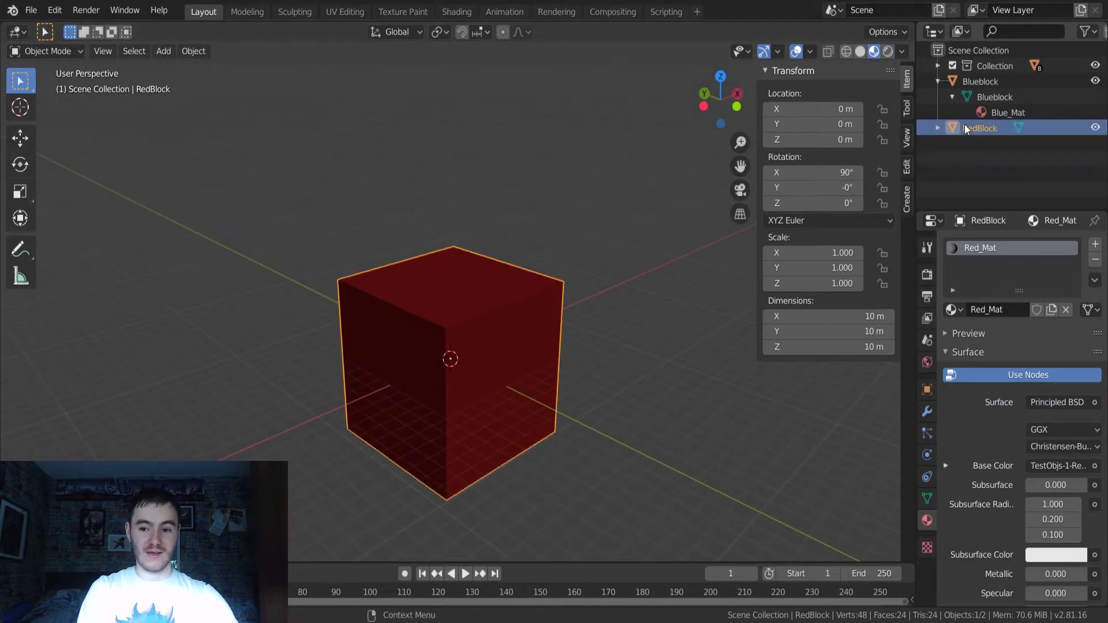
{"action": "key", "text": "ctrl+a"}
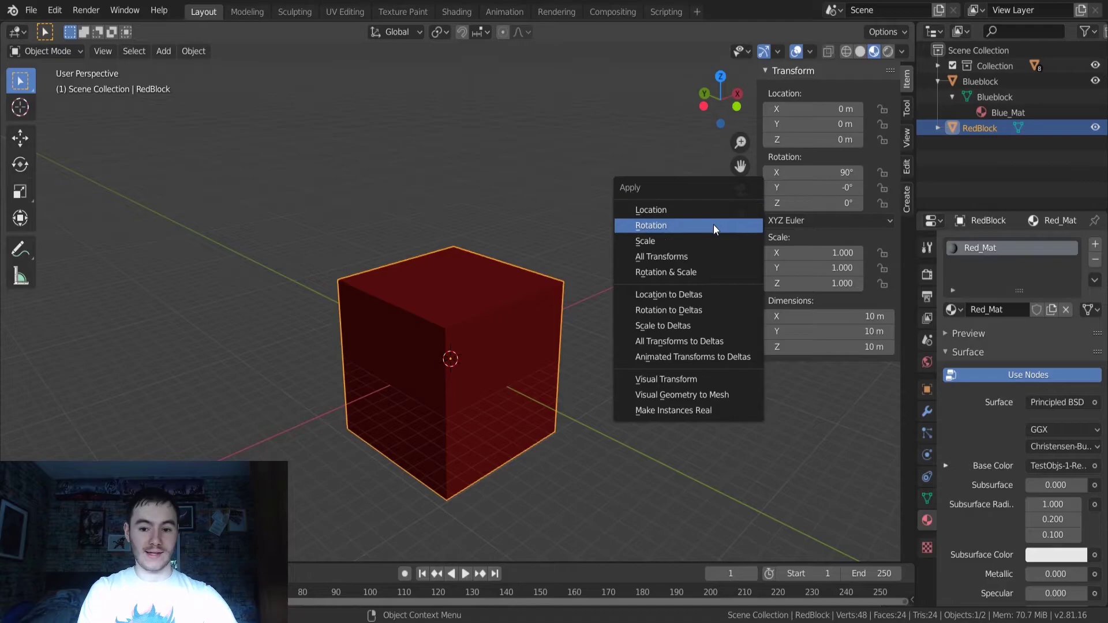
{"action": "left_click", "coordinate": [718, 255]}
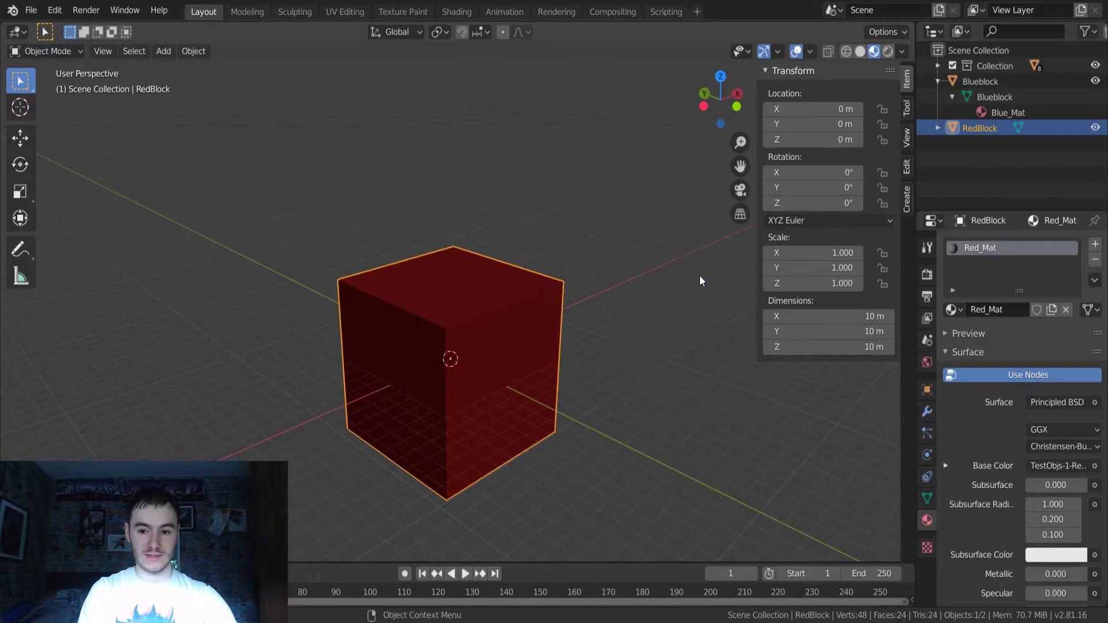
{"action": "middle_click_drag", "start_coordinate": [700, 276], "coordinate": [652, 300]}
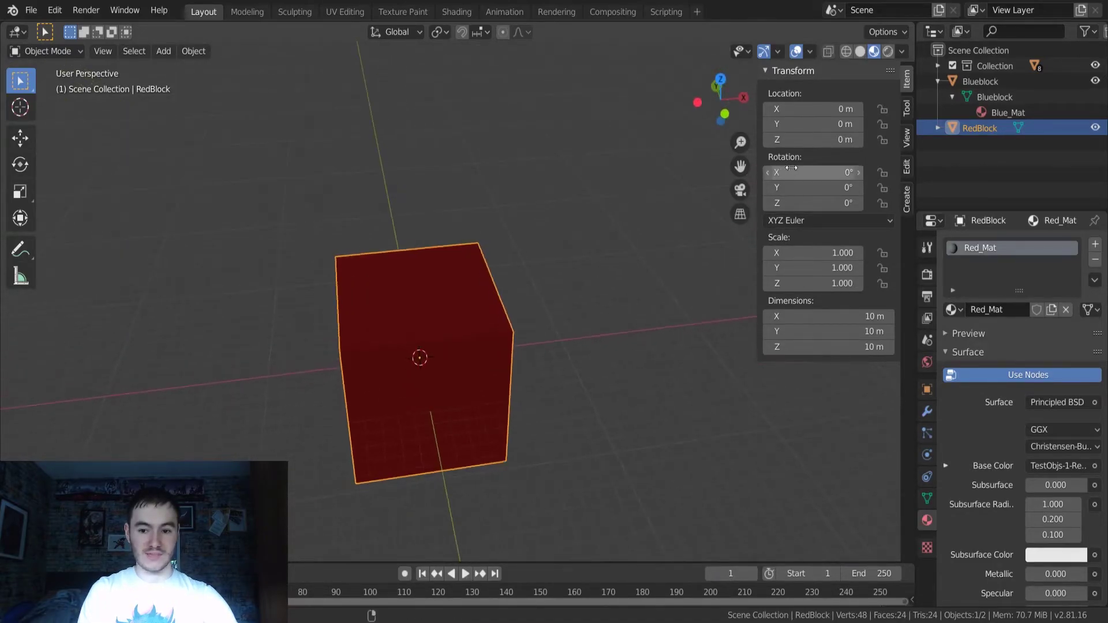
Apply all transforms to Blueblock, resetting its rotation to 0°
{"action": "left_click", "coordinate": [992, 81]}
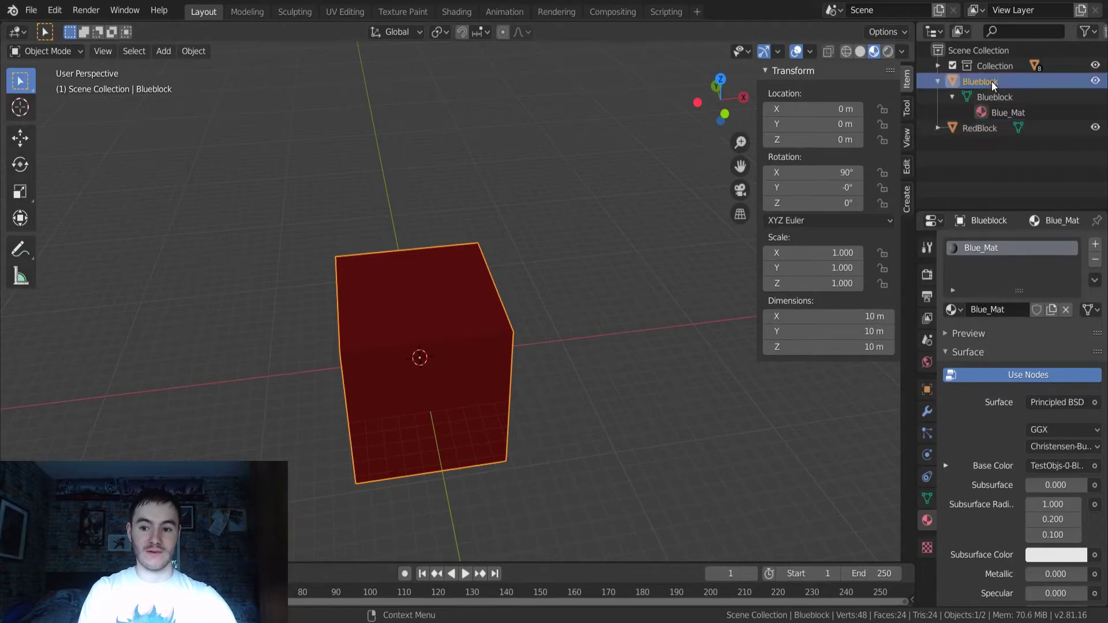
{"action": "key", "text": "ctrl+a"}
{"action": "left_click", "coordinate": [612, 241]}
{"action": "mouse_move", "coordinate": [652, 301]}
{"action": "middle_mouse_down"}
{"action": "mouse_move", "coordinate": [535, 219]}
{"action": "mouse_move", "coordinate": [570, 261]}
{"action": "mouse_move", "coordinate": [657, 298]}
{"action": "middle_mouse_up"}
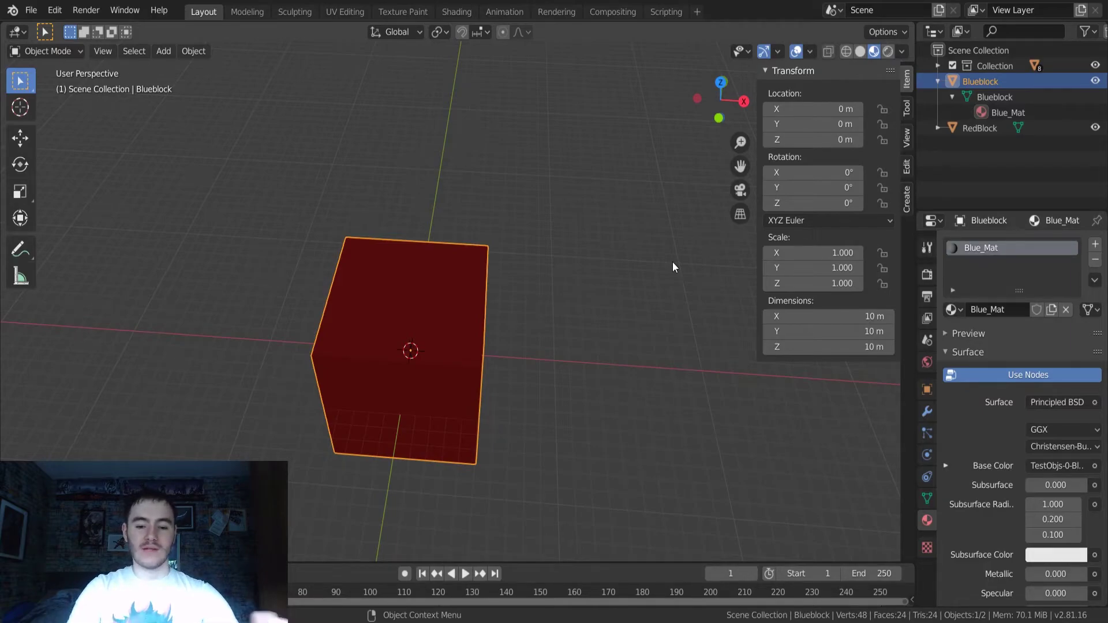
{"action": "middle_click_drag", "start_coordinate": [428, 295], "coordinate": [491, 273]}
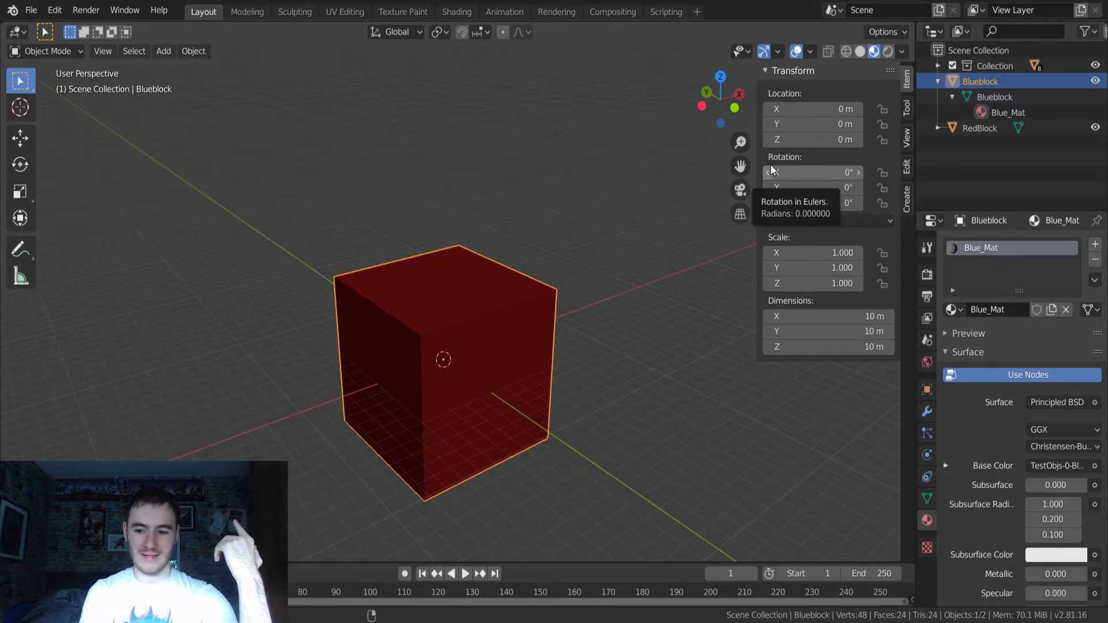
Export an FBX with Apply Transform ticked and the Voxtounity operator preset loaded
{"action": "left_click", "coordinate": [31, 10]}
{"action": "mouse_move", "coordinate": [53, 235]}
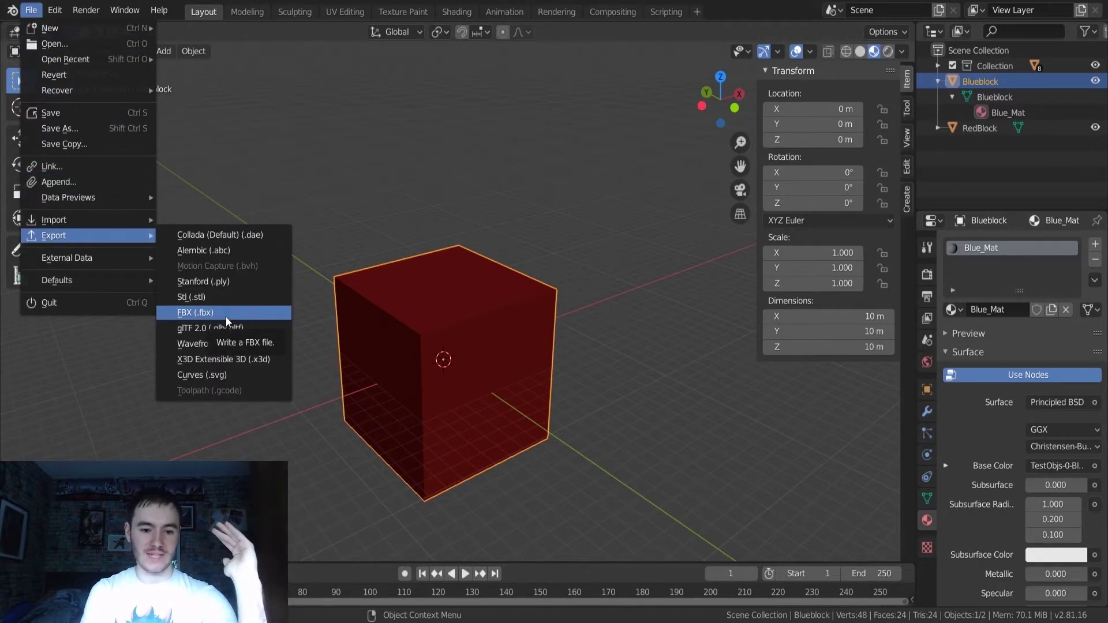
{"action": "left_click", "coordinate": [227, 317]}
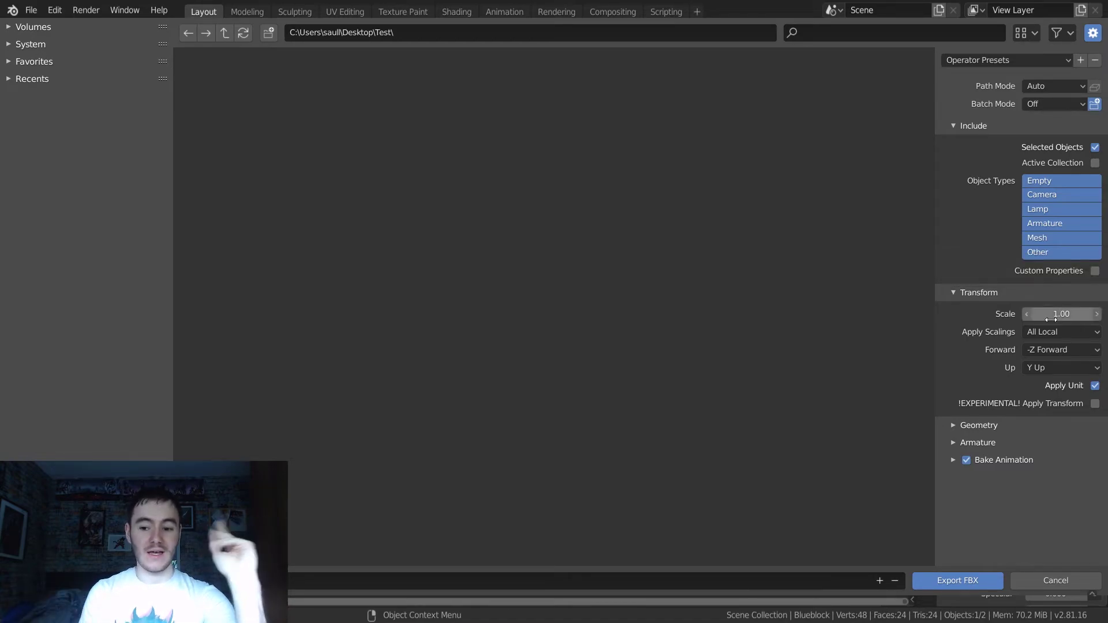
{"action": "left_click", "coordinate": [1037, 406]}
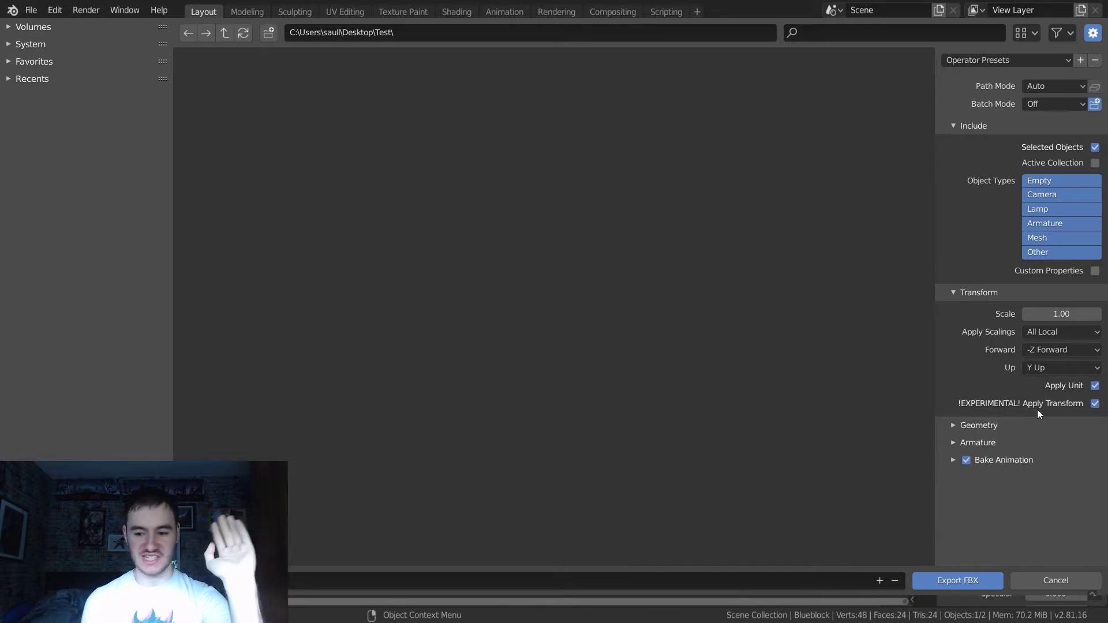
{"action": "left_click", "coordinate": [1065, 59]}
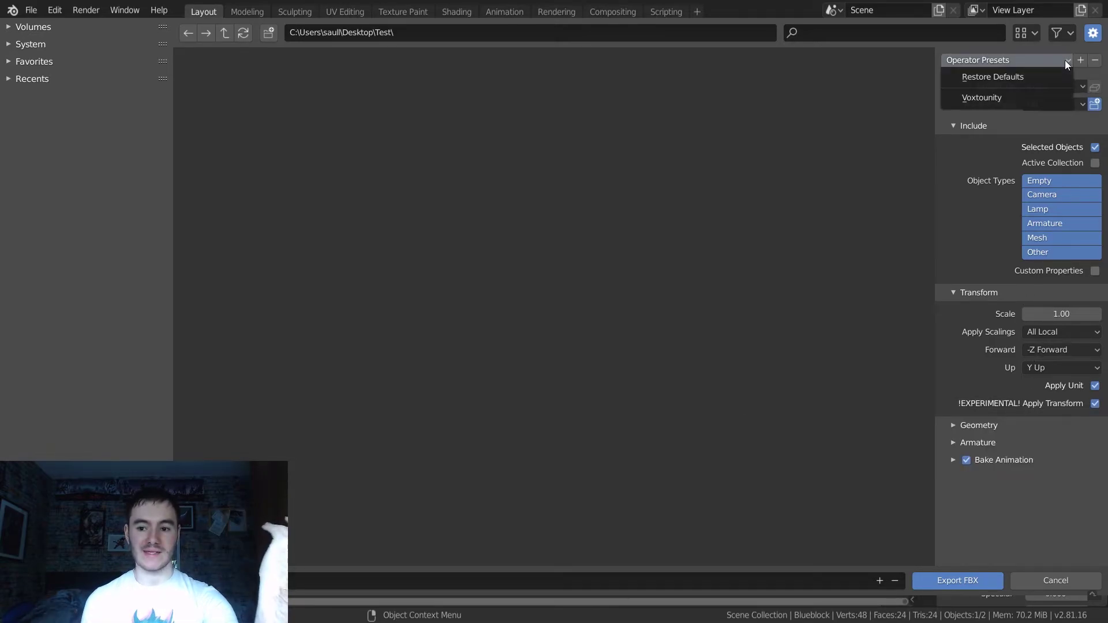
{"action": "left_click", "coordinate": [1019, 97]}
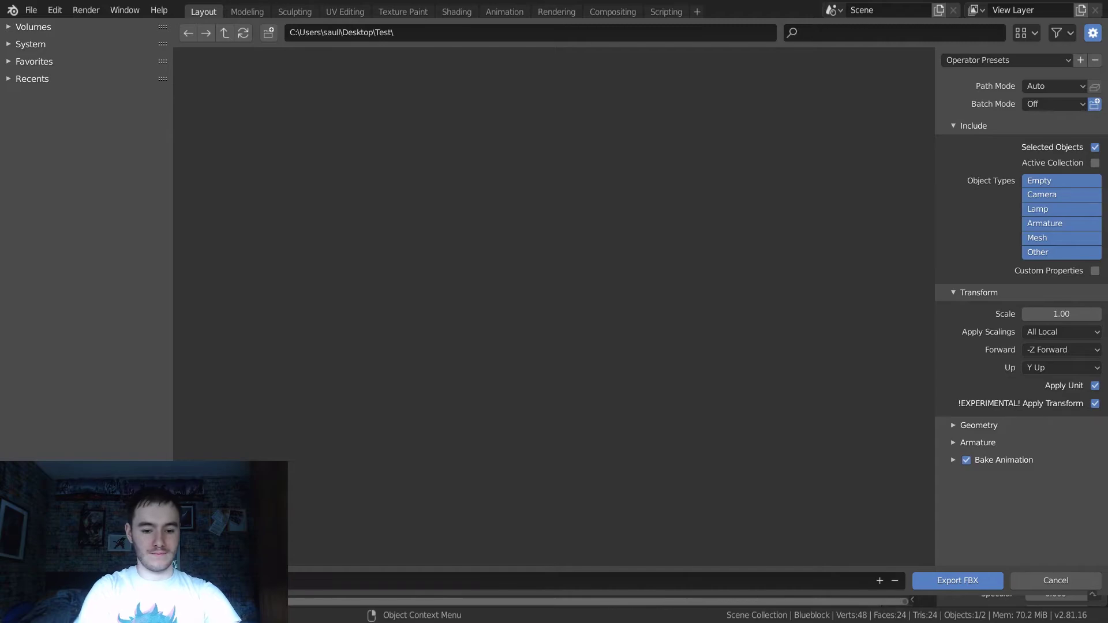
{"action": "left_click", "coordinate": [937, 582]}
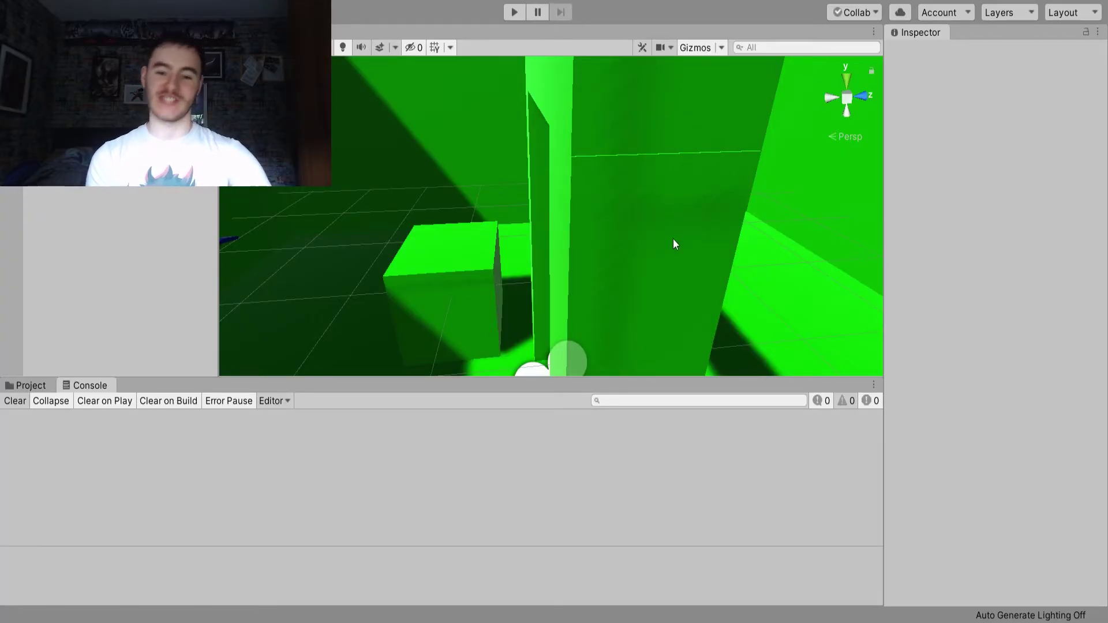
Open the Assets/Voxel folder and select Redblock.fbx to show its import settings
{"action": "scroll", "coordinate": [673, 241], "scroll_direction": "down", "scroll_amount": 5}
{"action": "mouse_move", "coordinate": [635, 229]}
{"action": "right_mouse_down"}
{"action": "mouse_move", "coordinate": [627, 173]}
{"action": "mouse_move", "coordinate": [632, 248]}
{"action": "right_mouse_up"}
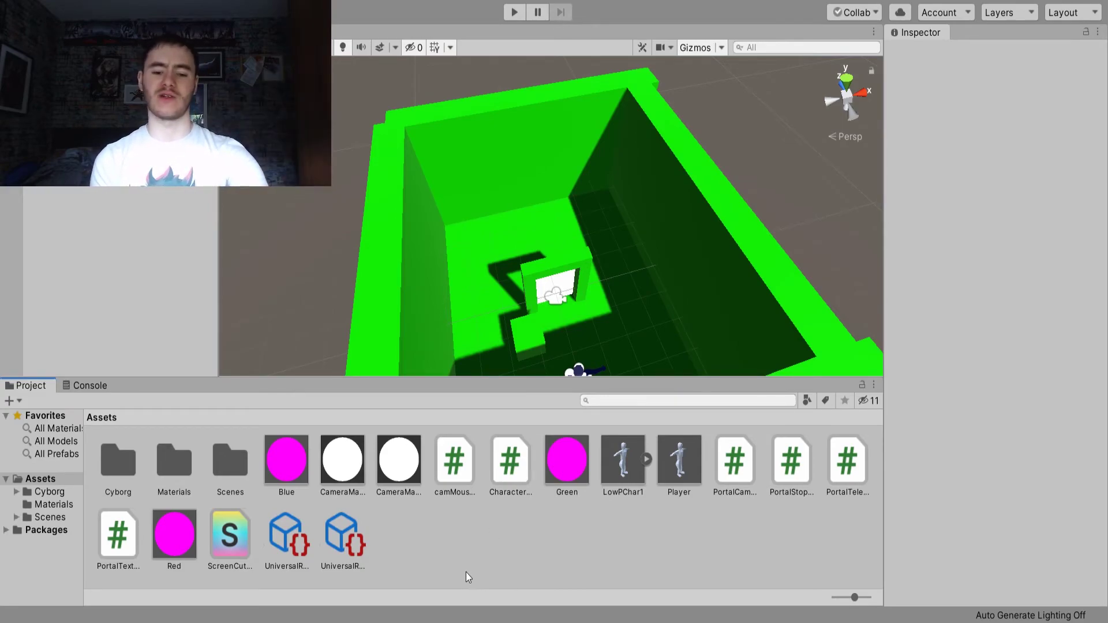
{"action": "double_click", "coordinate": [404, 535]}
{"action": "left_click", "coordinate": [172, 483]}
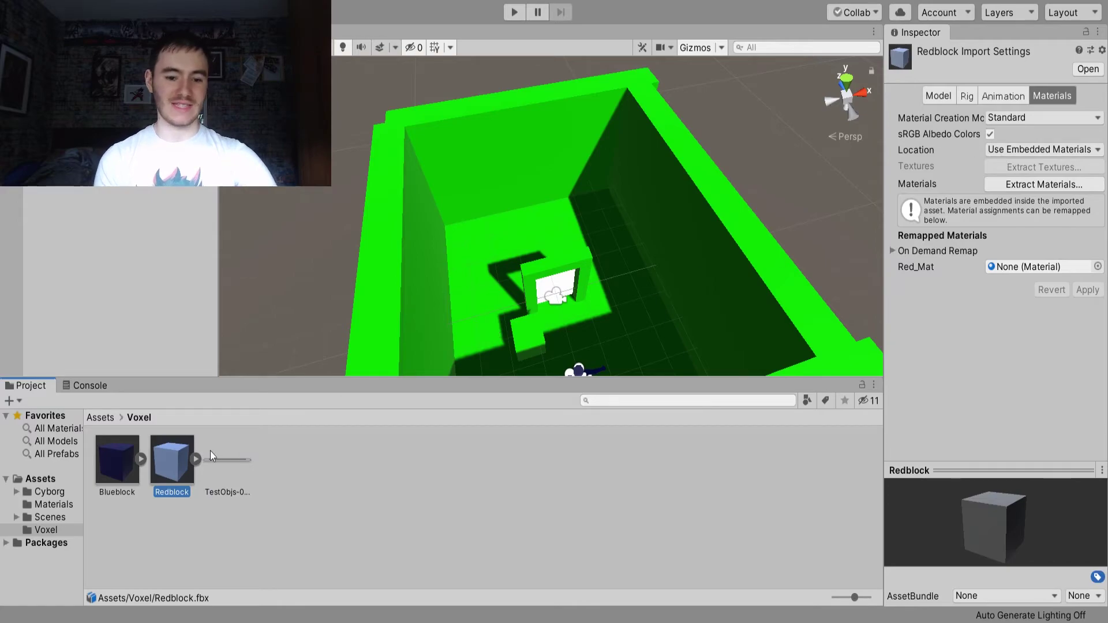
Extract the embedded materials of Blueblock and Redblock into the Voxel folder
{"action": "left_click", "coordinate": [116, 469], "text": "ctrl"}
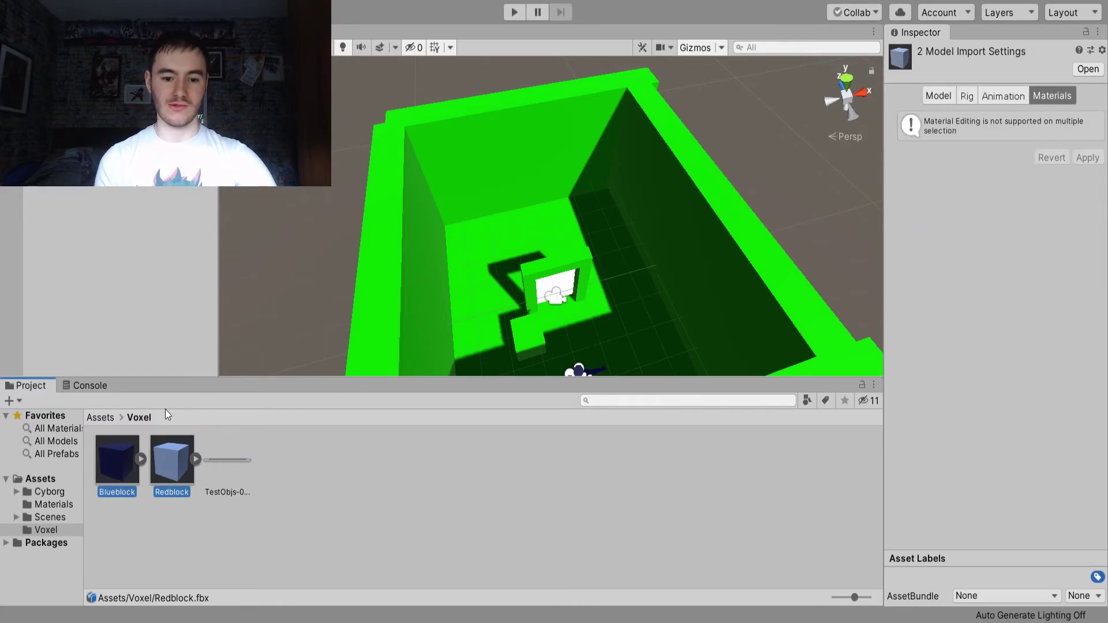
{"action": "left_click", "coordinate": [141, 459]}
{"action": "left_click", "coordinate": [140, 459]}
{"action": "left_click", "coordinate": [127, 467]}
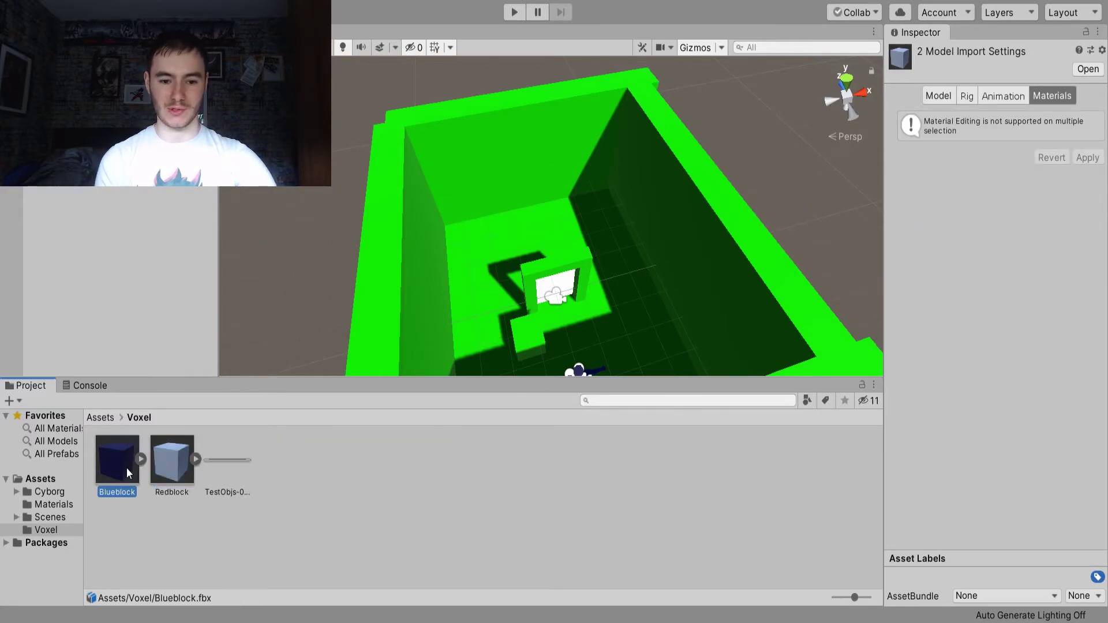
{"action": "left_click", "coordinate": [1012, 183]}
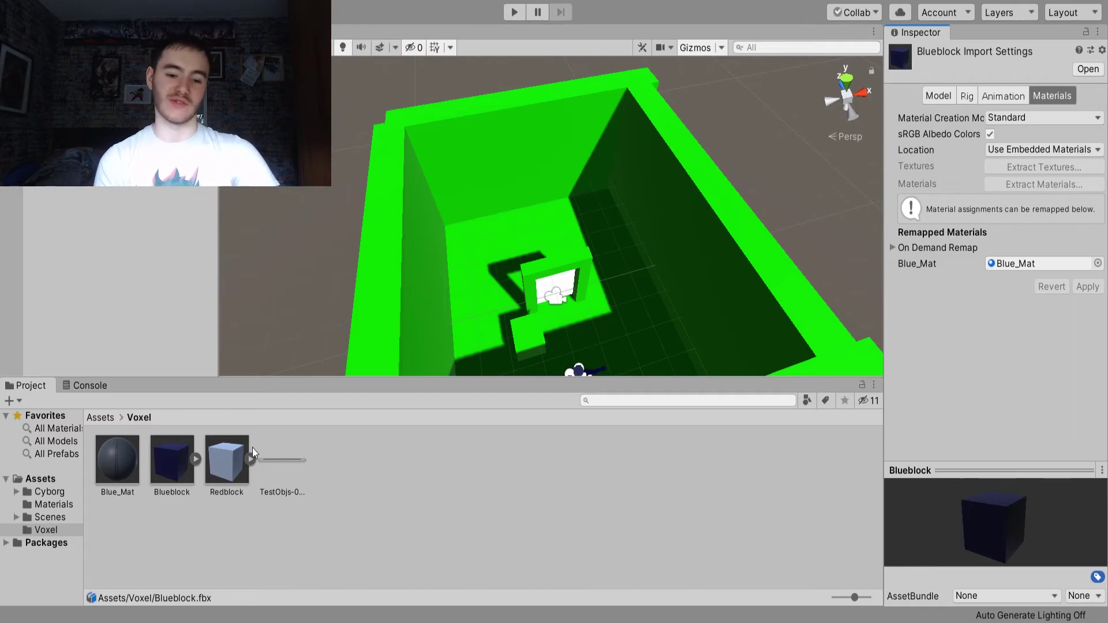
{"action": "left_click", "coordinate": [245, 454]}
{"action": "left_click", "coordinate": [1061, 185]}
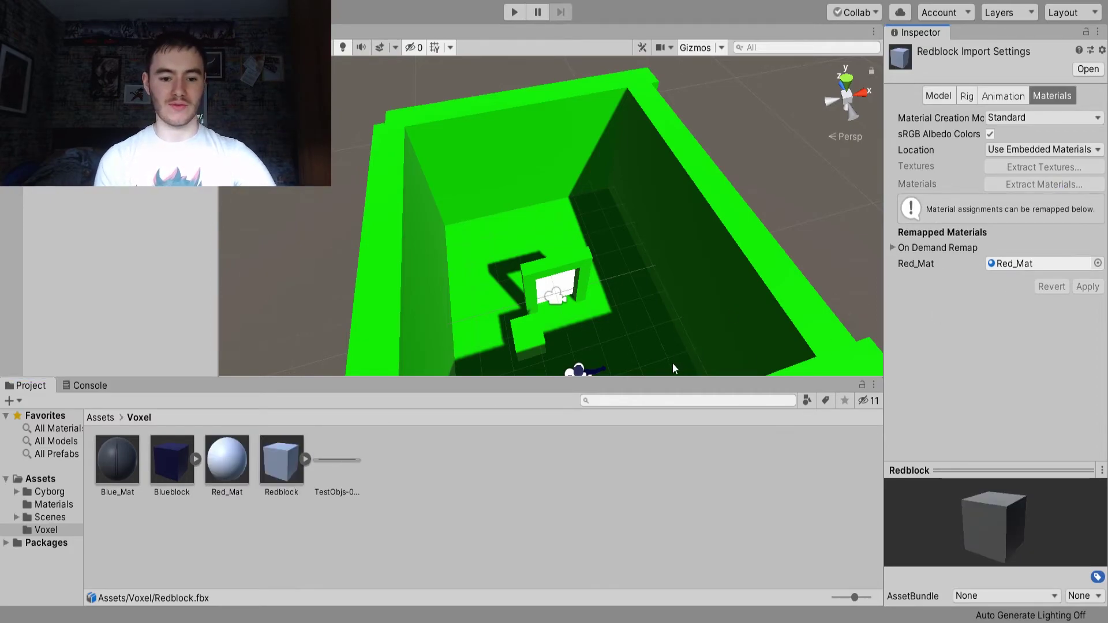
Set the palette texture as Red_Mat's Base Map and place Redblock in the scene
{"action": "left_click", "coordinate": [237, 465]}
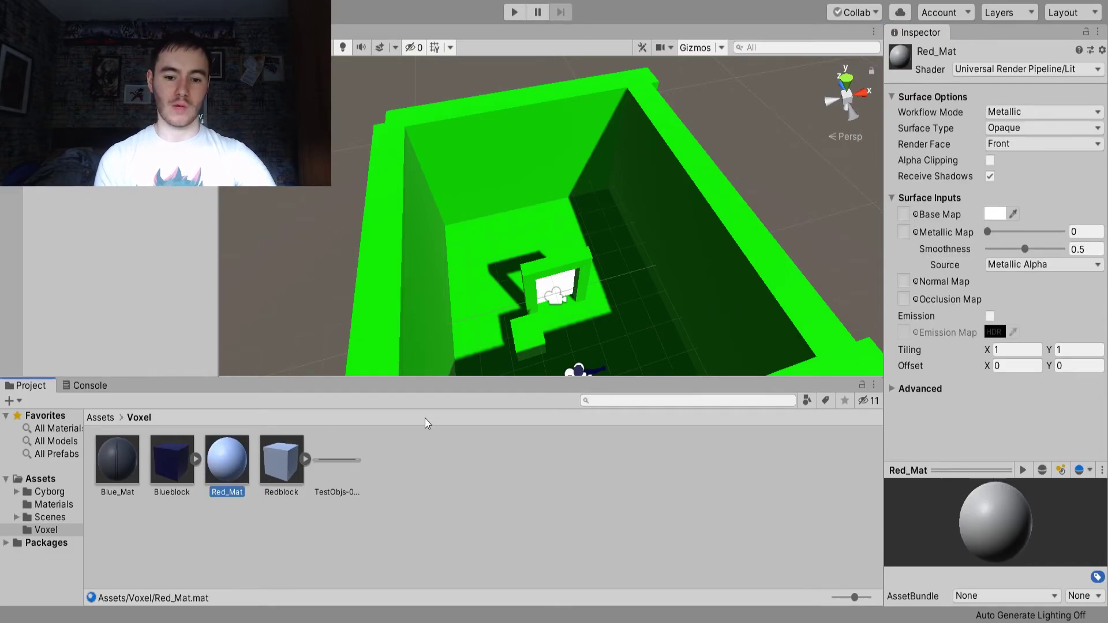
{"action": "left_click_drag", "start_coordinate": [341, 459], "coordinate": [907, 222]}
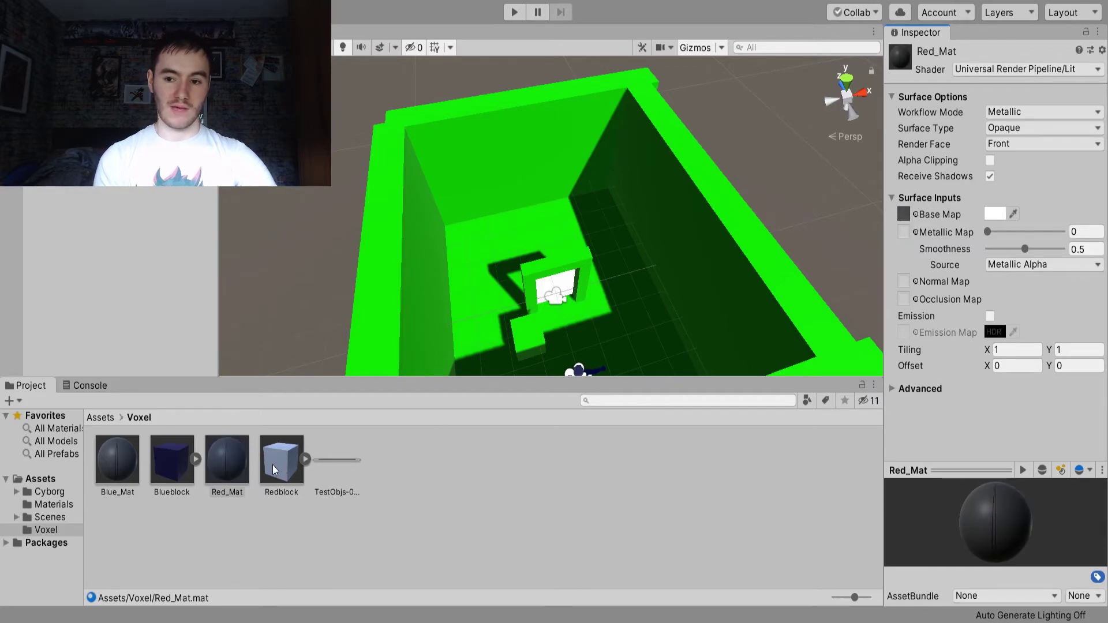
{"action": "left_click_drag", "start_coordinate": [275, 469], "coordinate": [596, 293]}
Set Redblock's Transform Position X, Y and Z to 0, 0, 0
{"action": "left_click_drag", "start_coordinate": [685, 291], "coordinate": [757, 260], "text": "alt"}
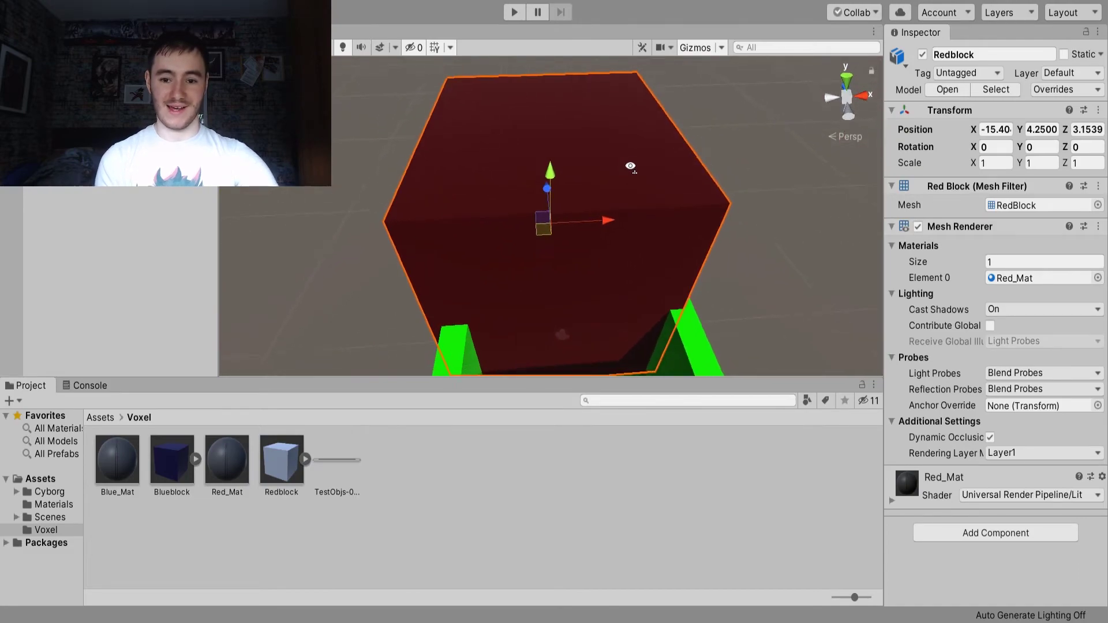
{"action": "scroll", "coordinate": [773, 254], "scroll_direction": "down", "scroll_amount": 5}
{"action": "key", "text": "f"}
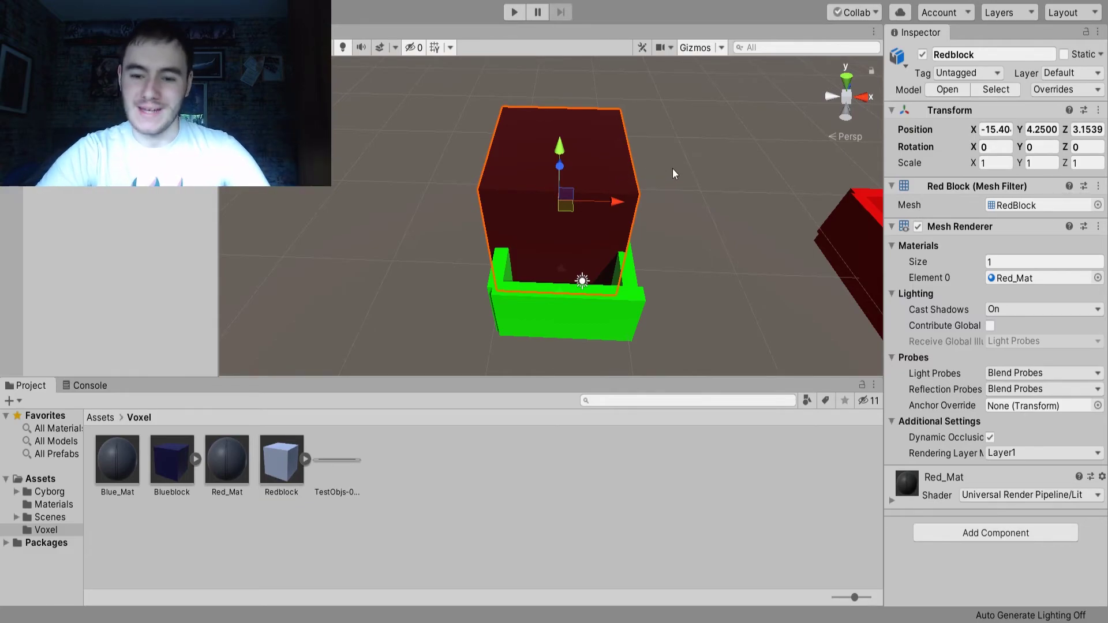
{"action": "left_click_drag", "start_coordinate": [673, 173], "coordinate": [682, 150], "text": "alt"}
{"action": "left_click", "coordinate": [989, 131]}
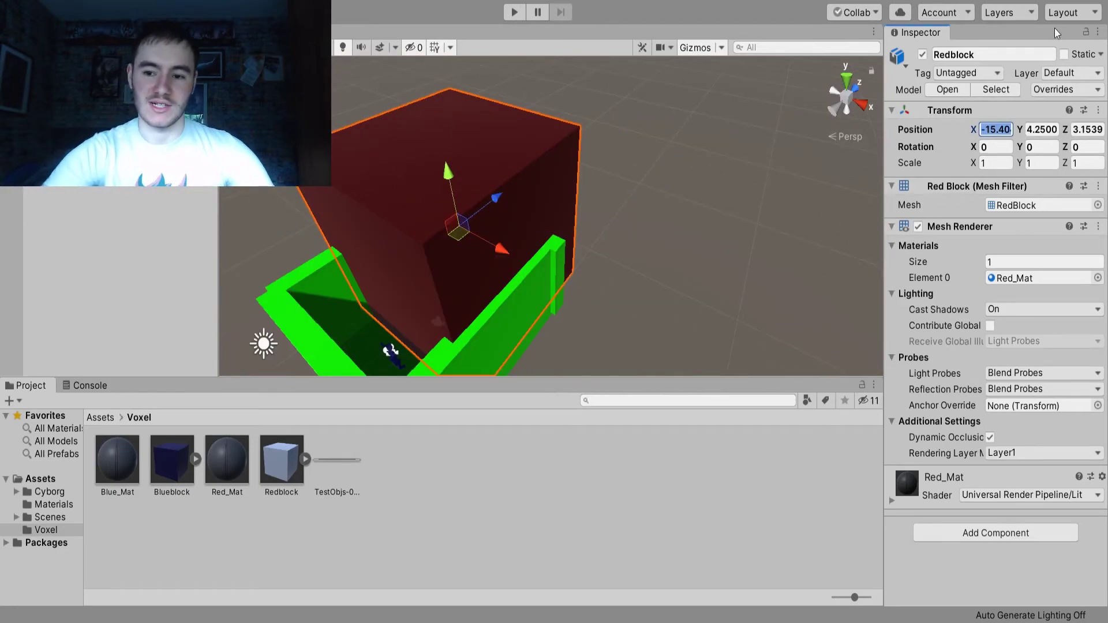
{"action": "left_click", "coordinate": [1082, 132]}
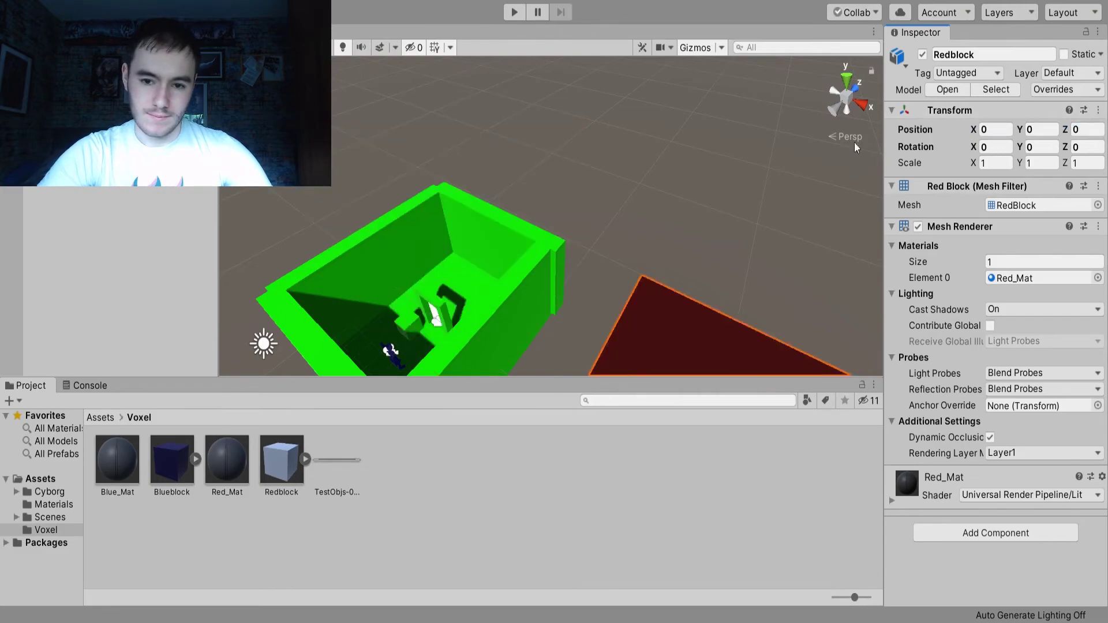
{"action": "left_click_drag", "start_coordinate": [663, 277], "coordinate": [420, 451], "text": "alt"}
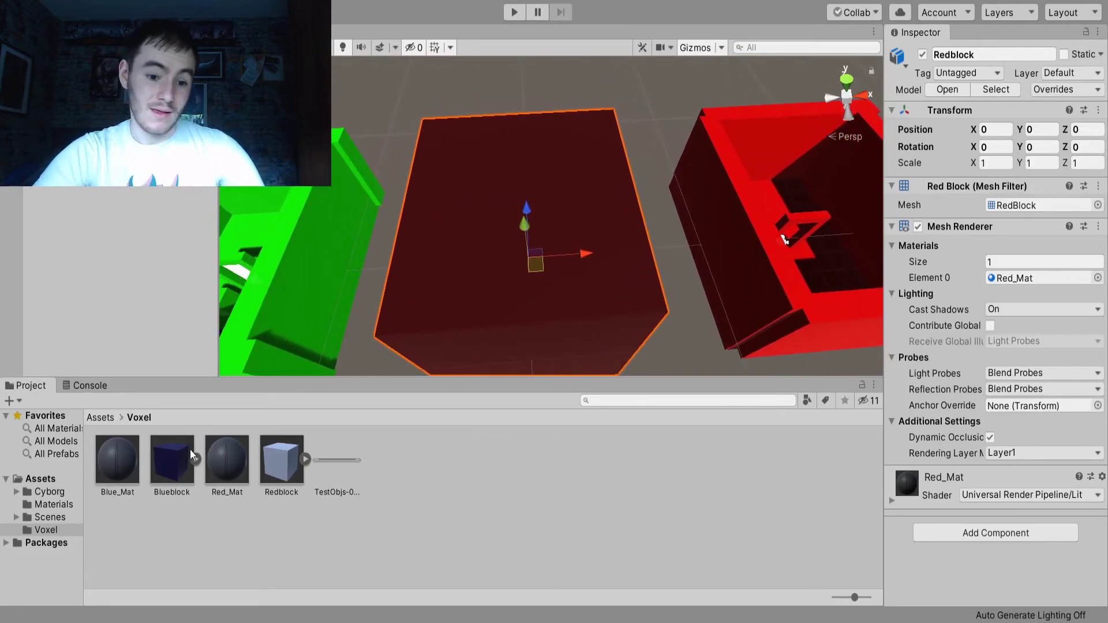
Add a Blueblock instance to the scene via the Hierarchy and frame it
{"action": "left_click_drag", "start_coordinate": [180, 465], "coordinate": [123, 296]}
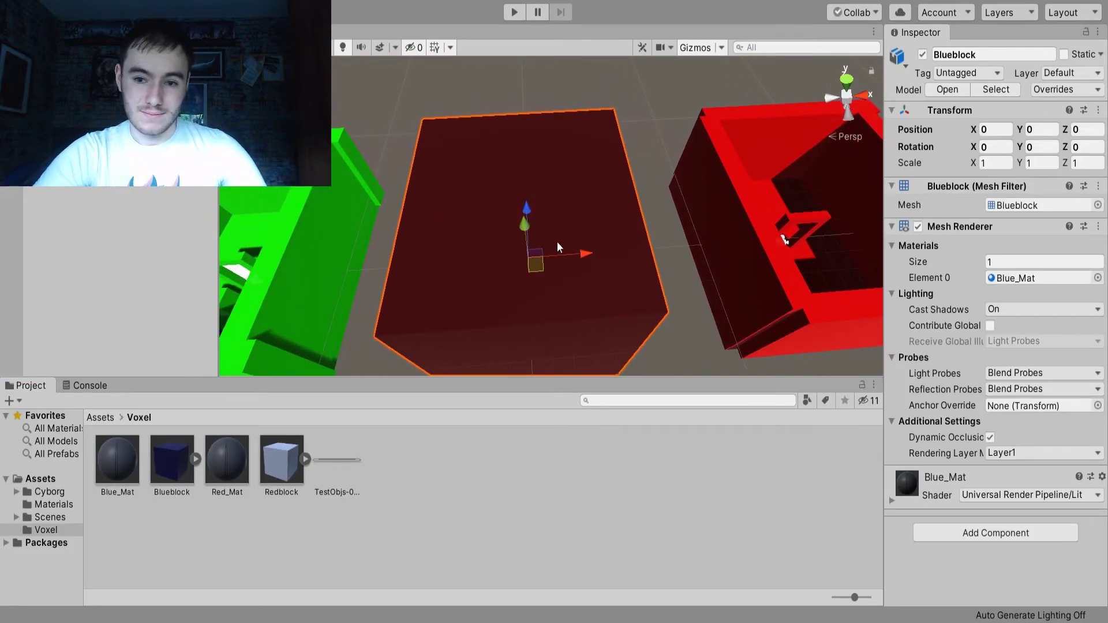
{"action": "scroll", "coordinate": [558, 247], "scroll_direction": "down", "scroll_amount": 5}
{"action": "left_click_drag", "start_coordinate": [558, 247], "coordinate": [416, 222], "text": "alt"}
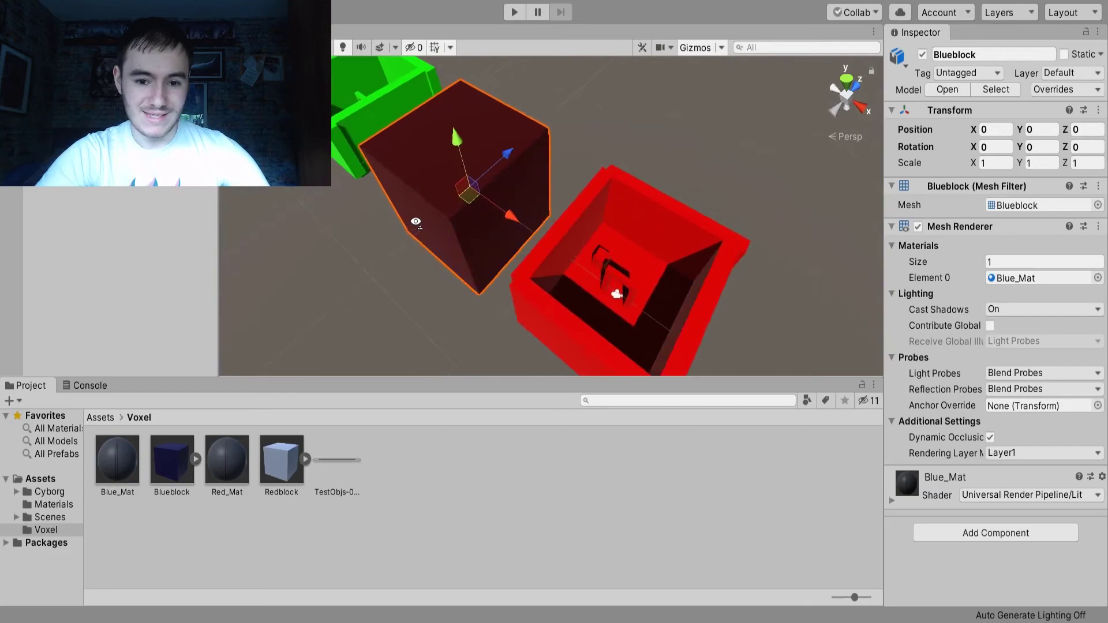
{"action": "key", "text": "f"}
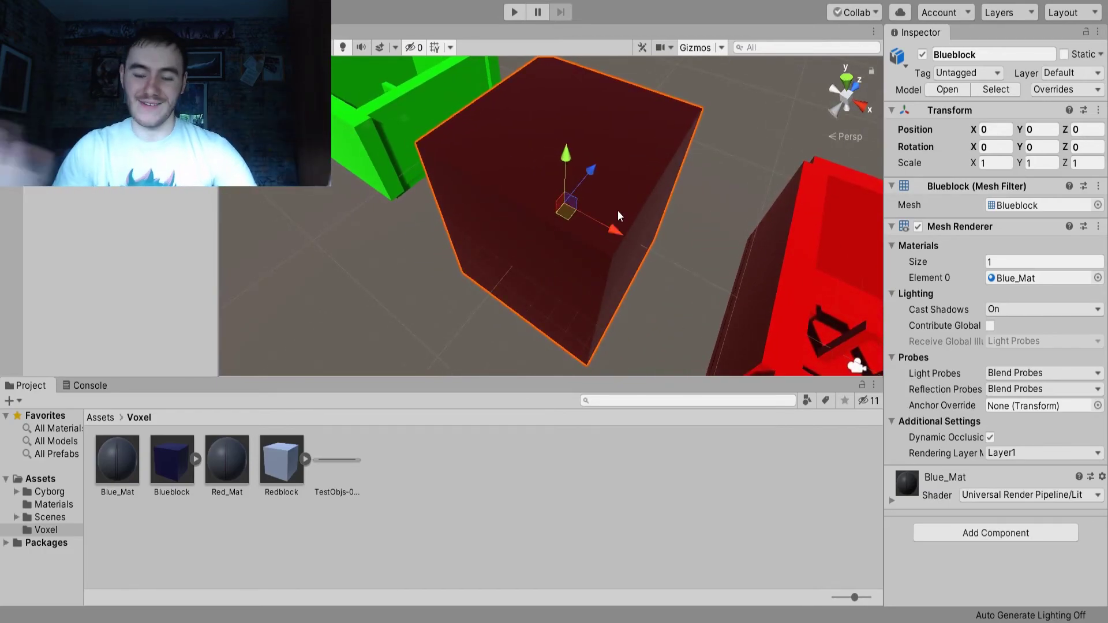
{"action": "left_click_drag", "start_coordinate": [635, 171], "coordinate": [511, 234], "text": "alt"}
Slide Blueblock along Z to -10 so it sits flush against the red block
{"action": "key", "text": "ctrl+z"}
{"action": "left_click_drag", "start_coordinate": [620, 212], "coordinate": [470, 237]}
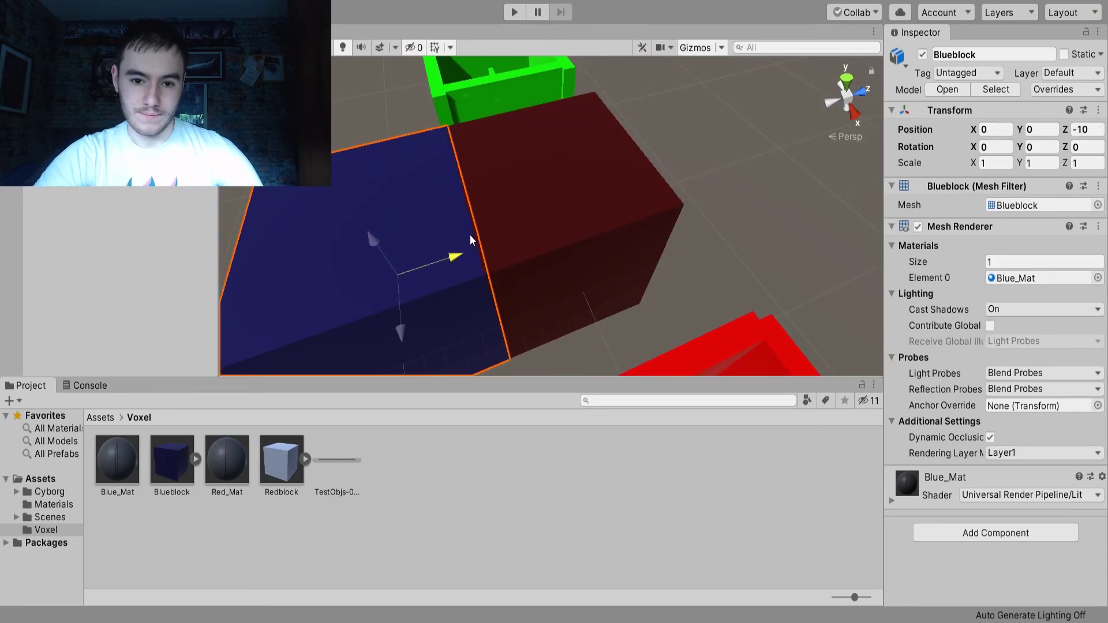
{"action": "left_click", "coordinate": [720, 235]}
{"action": "left_click_drag", "start_coordinate": [720, 234], "coordinate": [668, 183], "text": "alt"}
{"action": "scroll", "coordinate": [681, 193], "scroll_direction": "up", "scroll_amount": 5}
{"action": "scroll", "coordinate": [668, 183], "scroll_direction": "down", "scroll_amount": 6}
{"action": "left_click", "coordinate": [667, 185]}
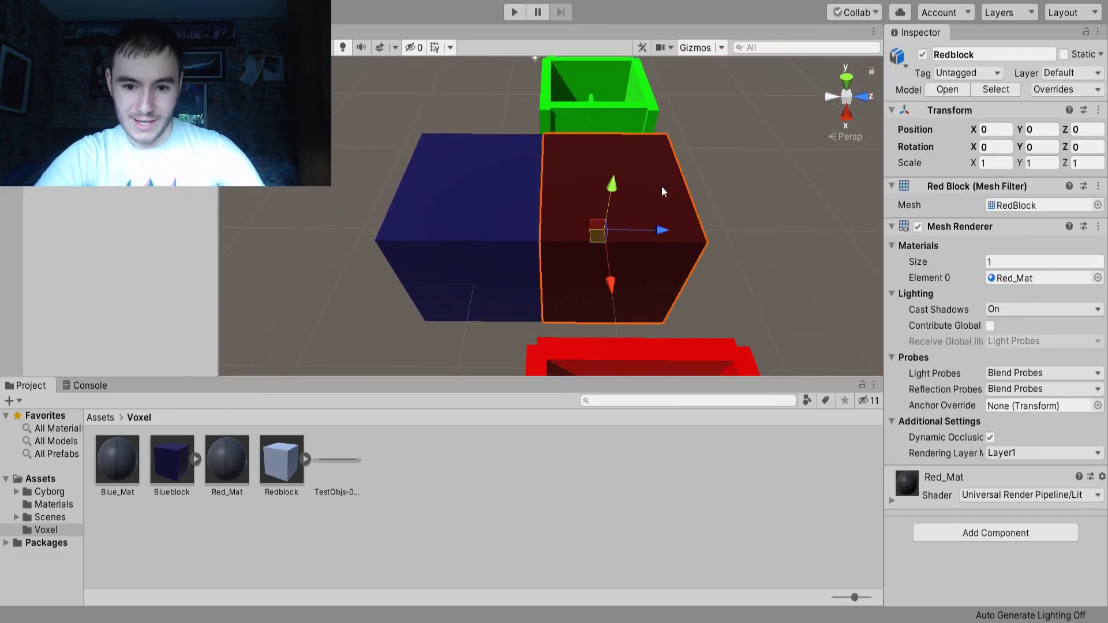
{"action": "left_click", "coordinate": [510, 189]}
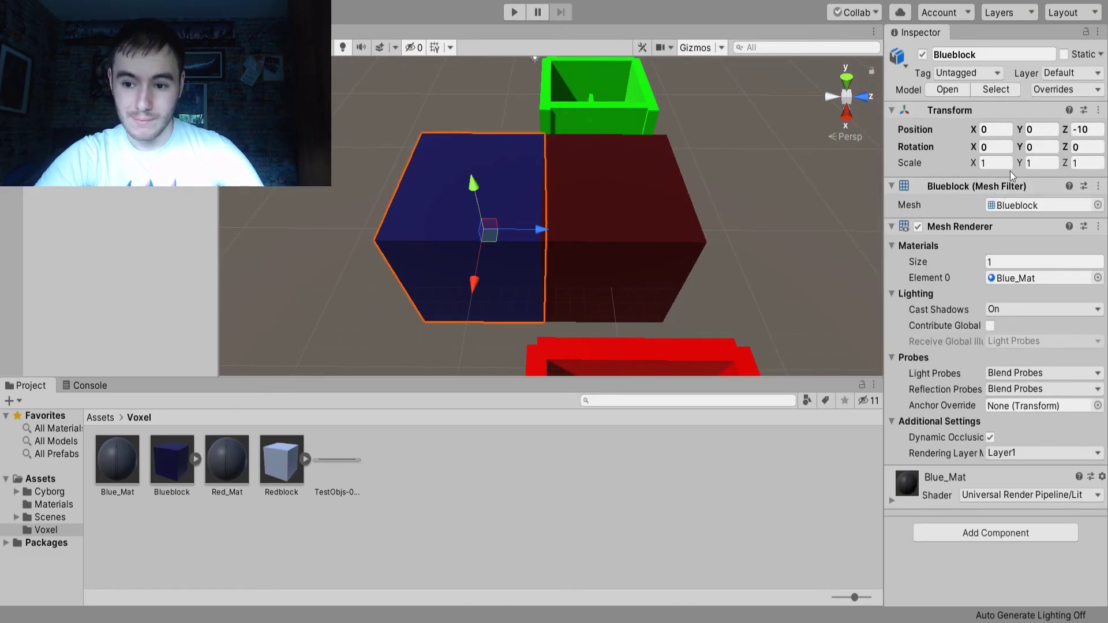
Set Blueblock's Rotation Y to 90 in the Inspector
{"action": "left_click_drag", "start_coordinate": [693, 158], "coordinate": [672, 198], "text": "alt"}
{"action": "key", "text": "e"}
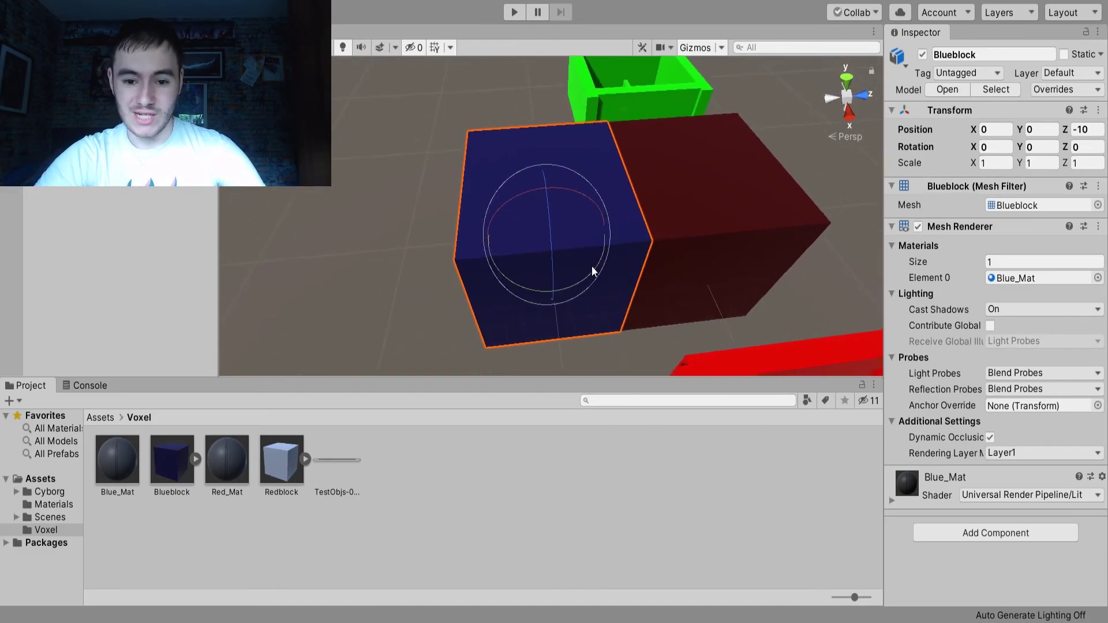
{"action": "left_click_drag", "start_coordinate": [594, 272], "coordinate": [566, 231]}
{"action": "key", "text": "ctrl+z"}
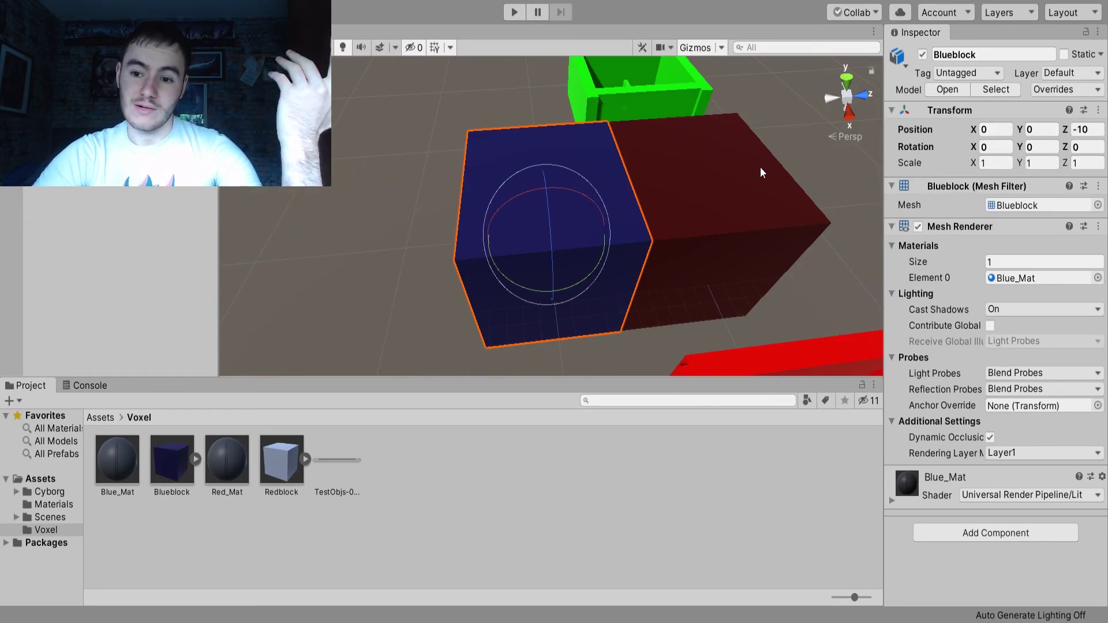
{"action": "left_click", "coordinate": [1046, 148]}
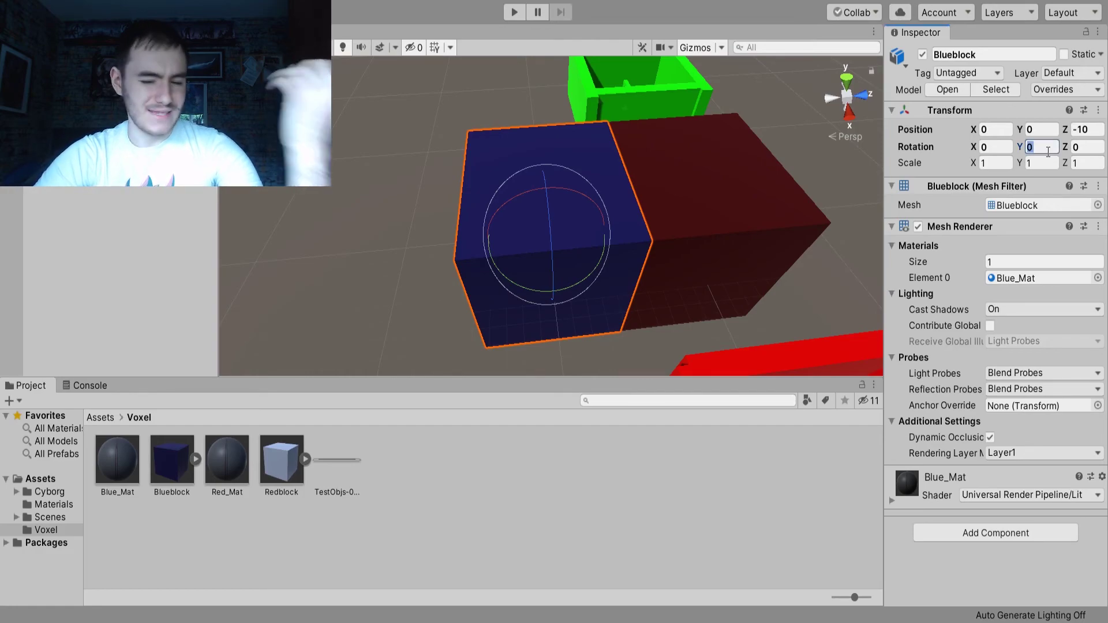
{"action": "type", "text": "90"}
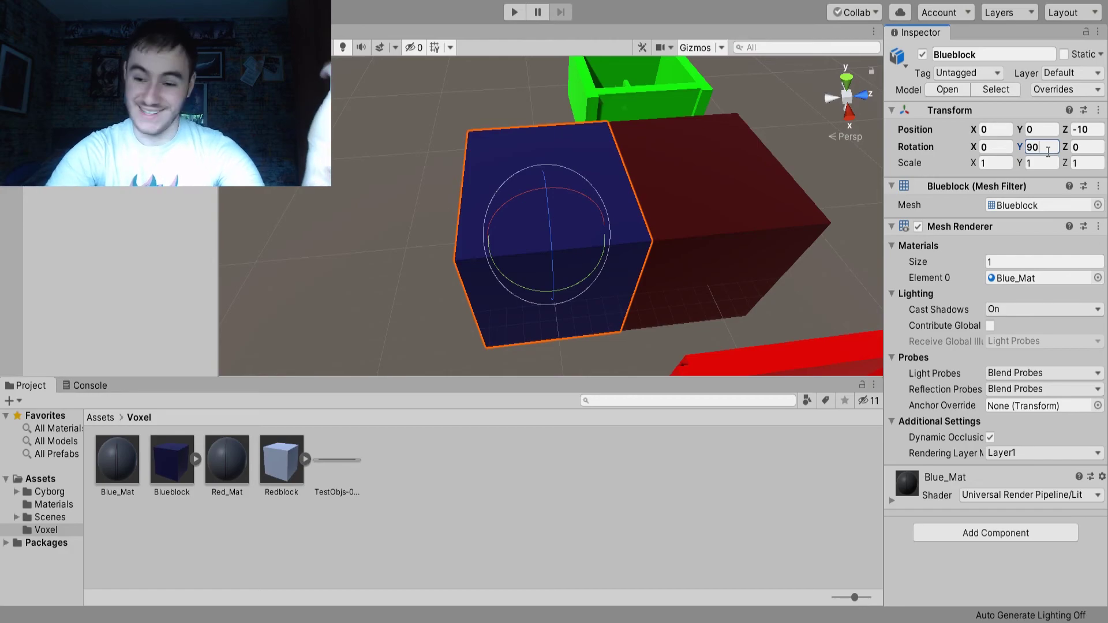
Set Blueblock's Position Z to 0 so it overlaps the red block, then return to the Move tool
{"action": "left_click", "coordinate": [1085, 129]}
{"action": "type", "text": "0"}
{"action": "key", "text": "Return"}
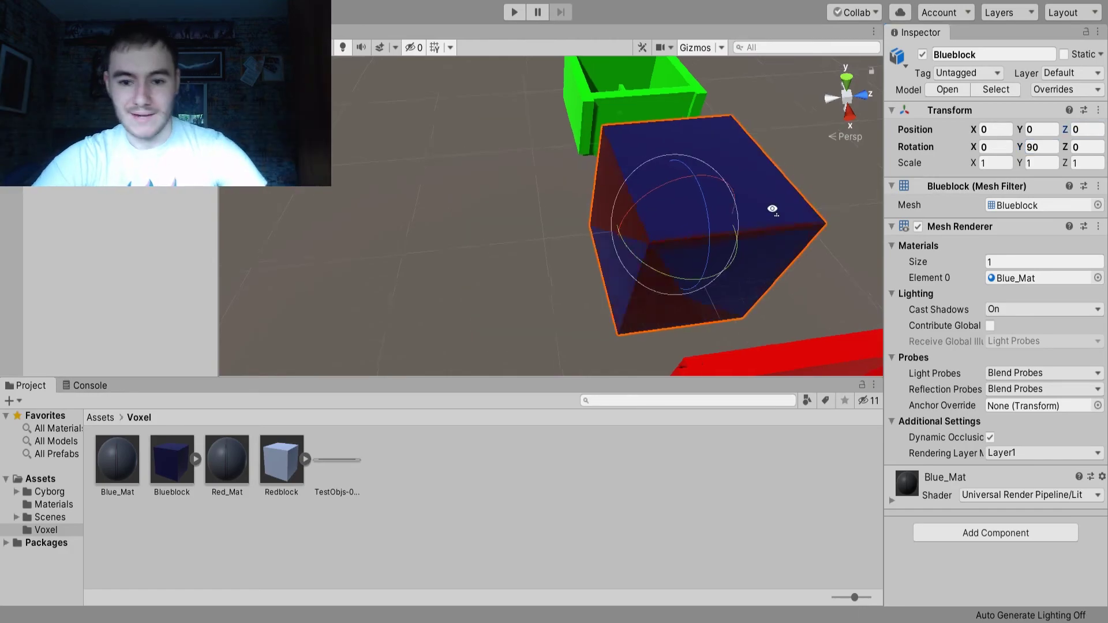
{"action": "left_click_drag", "start_coordinate": [772, 209], "coordinate": [733, 343], "text": "alt"}
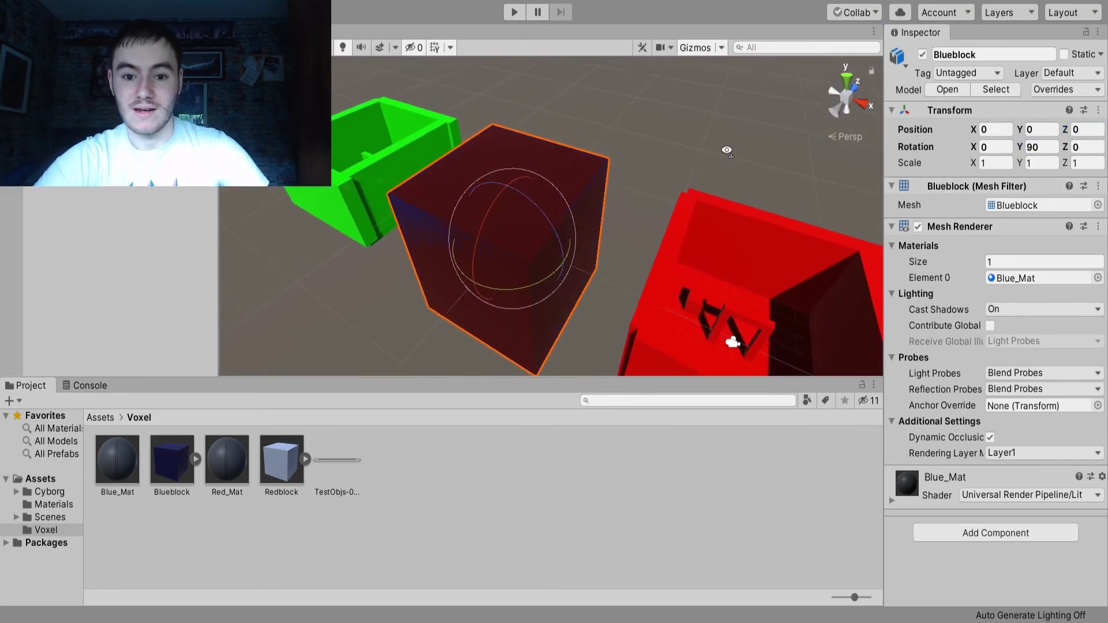
{"action": "left_click_drag", "start_coordinate": [727, 151], "coordinate": [870, 158], "text": "alt"}
{"action": "key", "text": "w"}
{"action": "scroll", "coordinate": [773, 153], "scroll_direction": "up", "scroll_amount": 5}
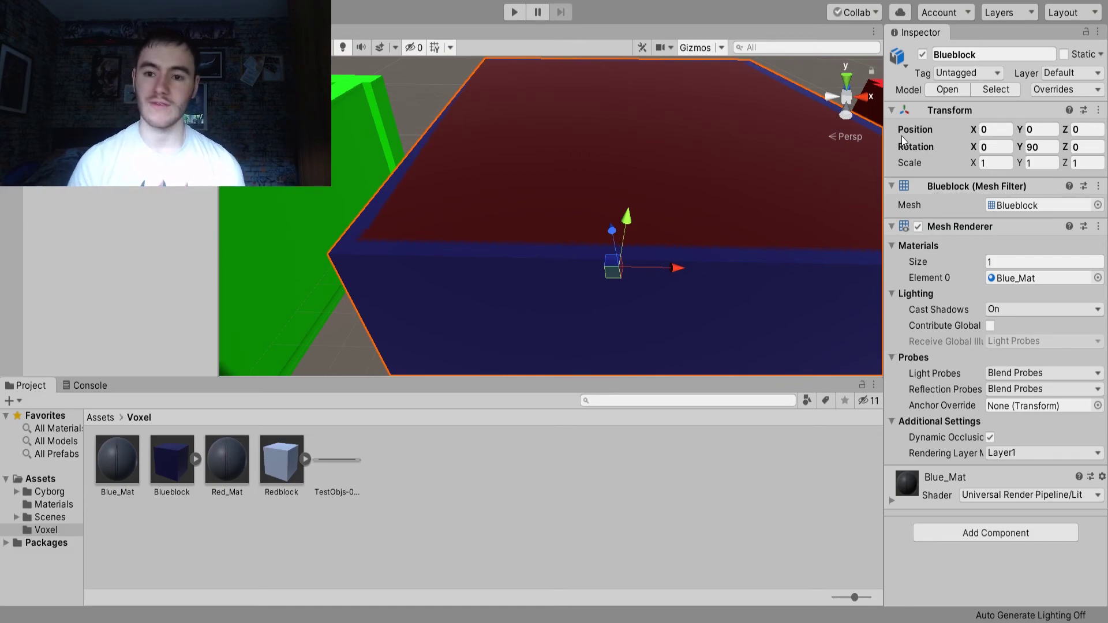
{"action": "scroll", "coordinate": [242, 290], "scroll_direction": "down", "scroll_amount": 5}
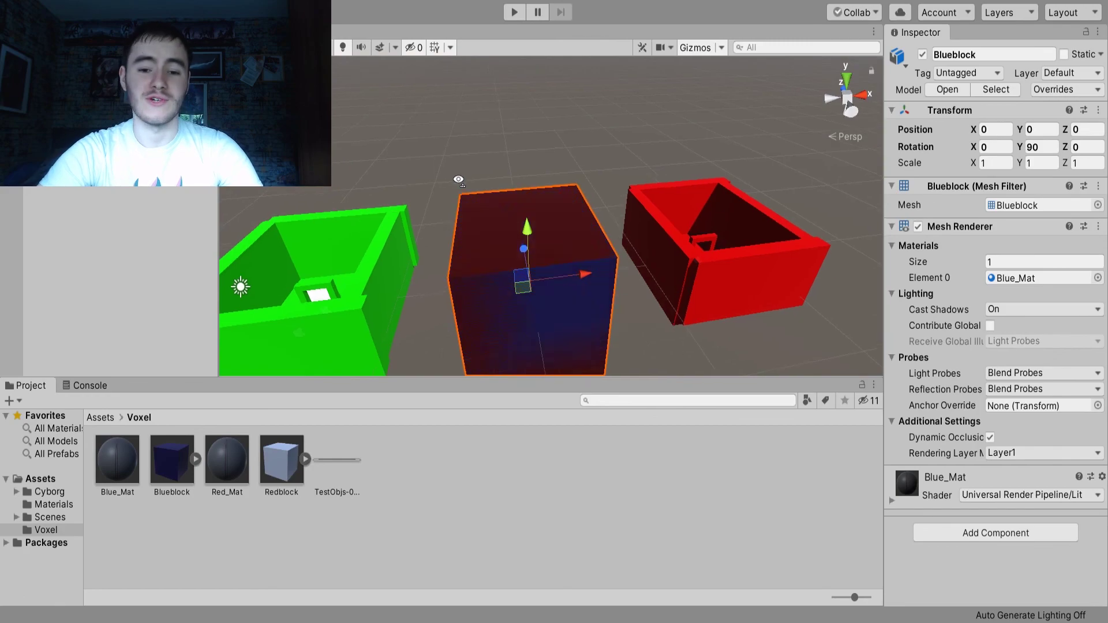
{"action": "left_click_drag", "start_coordinate": [242, 290], "coordinate": [424, 205], "text": "alt"}
{"action": "scroll", "coordinate": [416, 207], "scroll_direction": "down", "scroll_amount": 4}
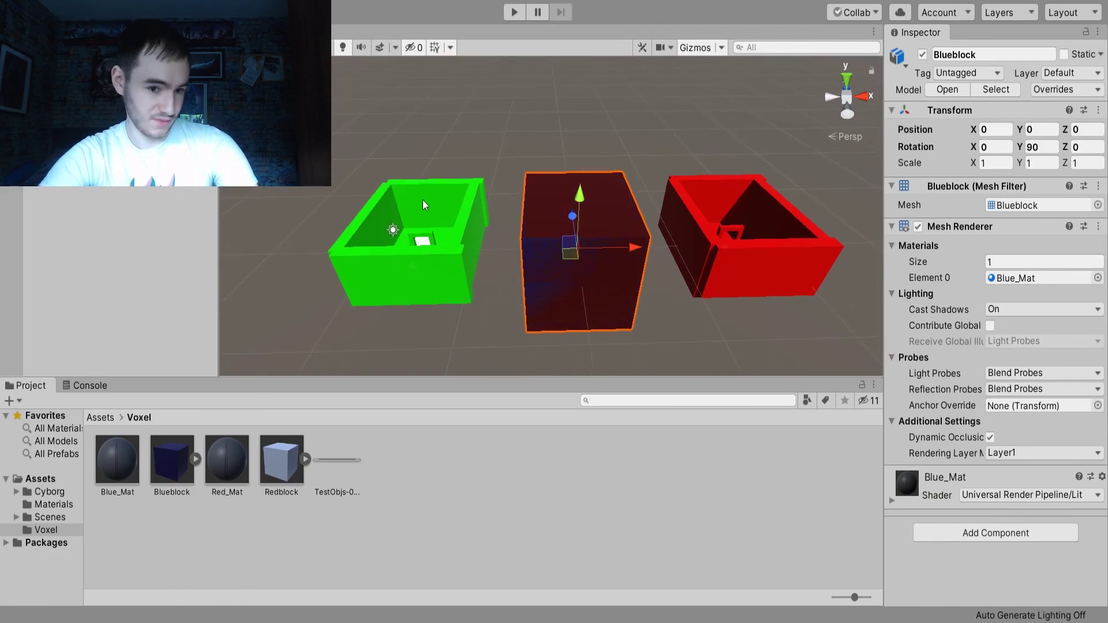
{"action": "scroll", "coordinate": [424, 204], "scroll_direction": "up", "scroll_amount": 6}
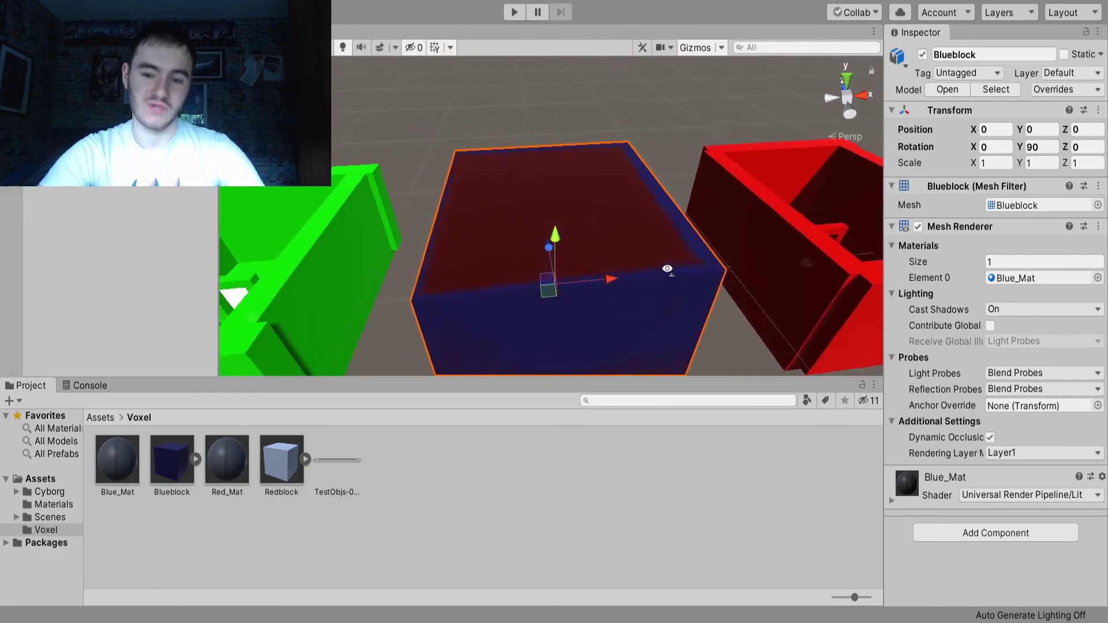
{"action": "left_click_drag", "start_coordinate": [667, 269], "coordinate": [655, 260], "text": "alt"}
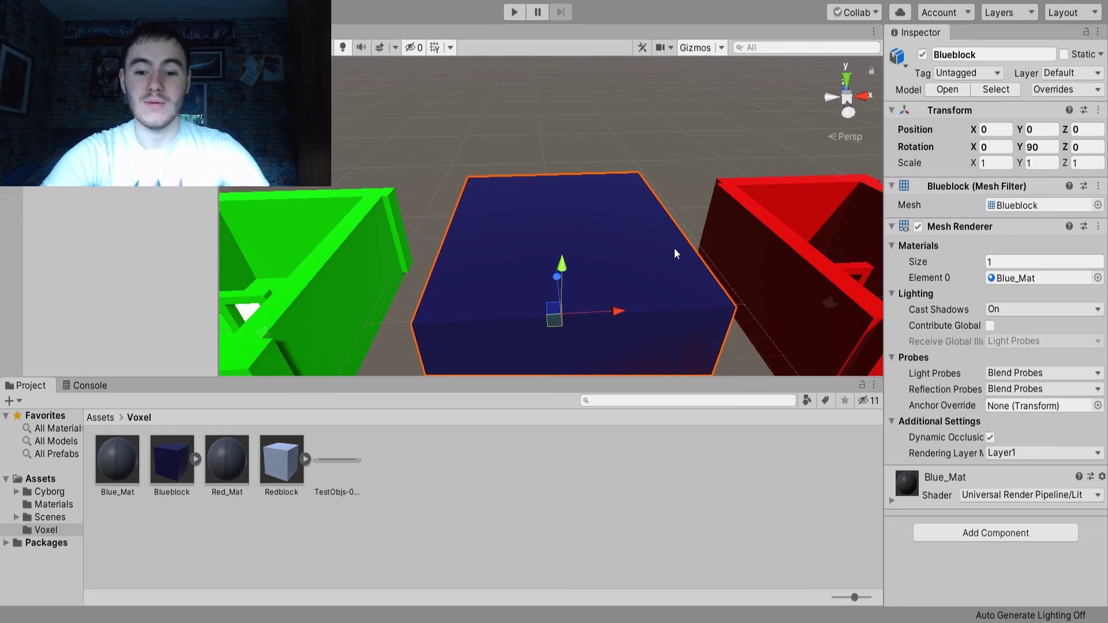
{"action": "right_click_drag", "start_coordinate": [674, 248], "coordinate": [675, 218]}
{"action": "key", "text": "w"}
{"action": "key", "text": "s"}
{"action": "key", "text": "w"}
{"action": "key", "text": "s"}
{"action": "key", "text": "w"}
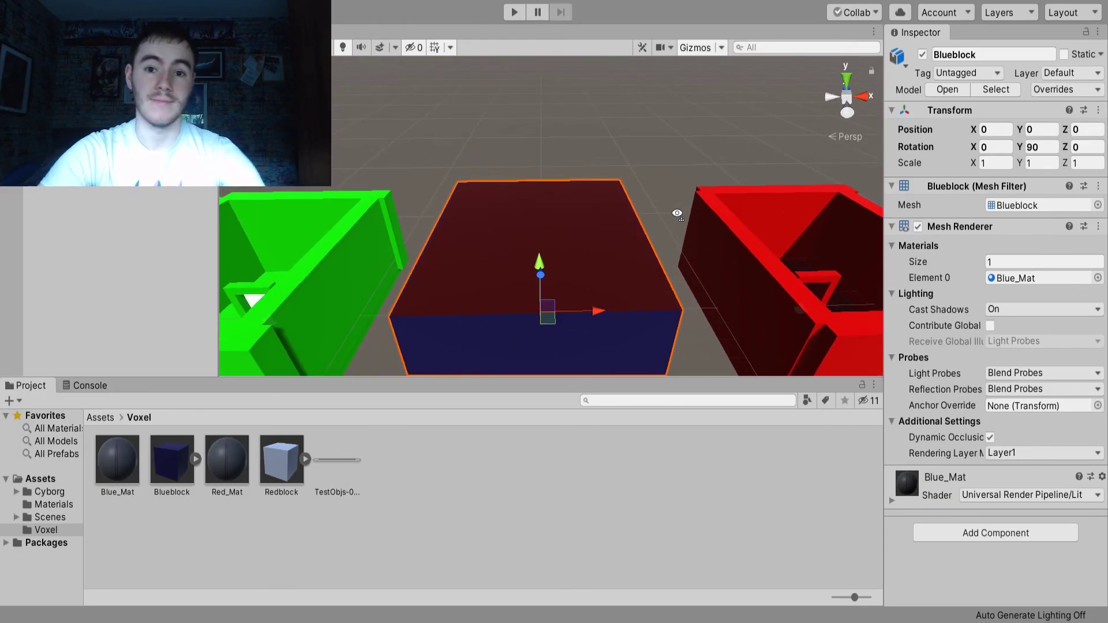